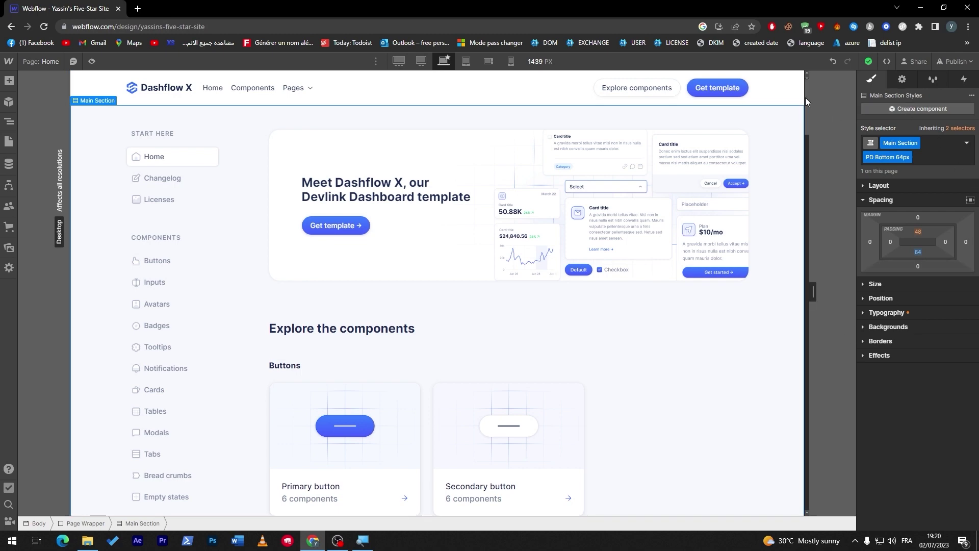
- Scroll the Dashflow X Home page in the Designer to view its main section
{"action": "left_click_drag", "start_coordinate": [805, 97], "coordinate": [754, 120]}
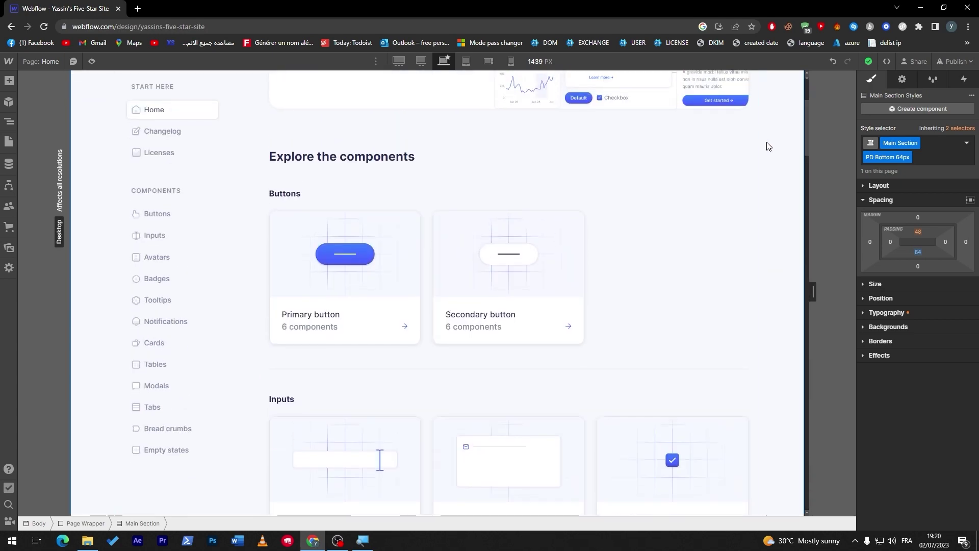
{"action": "left_click", "coordinate": [401, 243]}
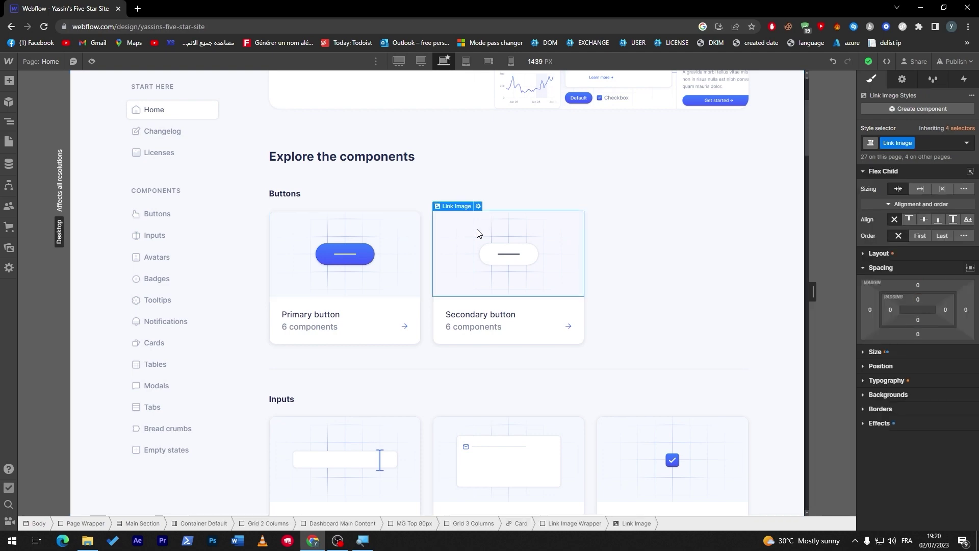
{"action": "left_click", "coordinate": [285, 193]}
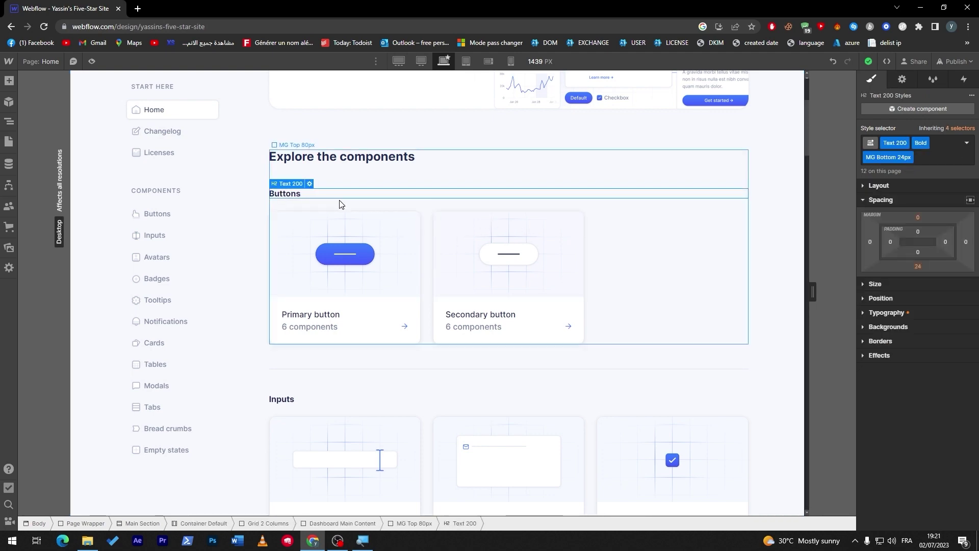
{"action": "mouse_move", "coordinate": [805, 146]}
{"action": "left_mouse_down"}
{"action": "mouse_move", "coordinate": [804, 175]}
{"action": "mouse_move", "coordinate": [795, 144]}
{"action": "left_mouse_up"}
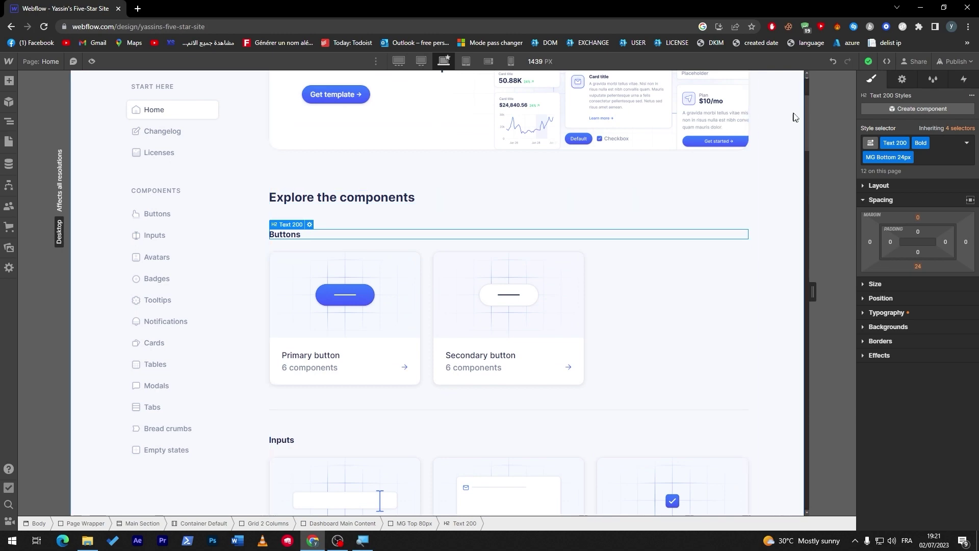
{"action": "mouse_move", "coordinate": [806, 116]}
{"action": "left_mouse_down"}
{"action": "mouse_move", "coordinate": [805, 92]}
{"action": "mouse_move", "coordinate": [792, 113]}
{"action": "left_mouse_up"}
{"action": "scroll", "coordinate": [472, 153], "scroll_direction": "down", "scroll_amount": 1}
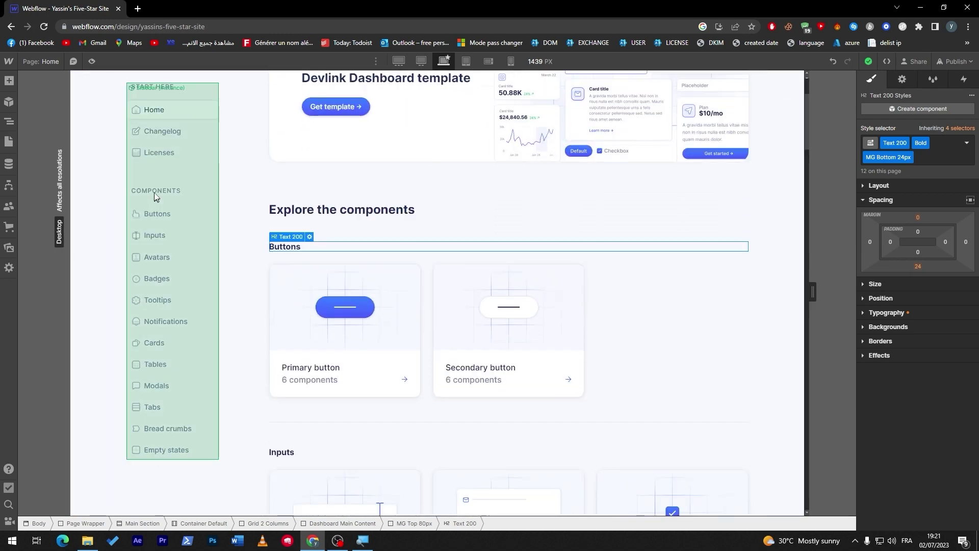
{"action": "left_click", "coordinate": [158, 219]}
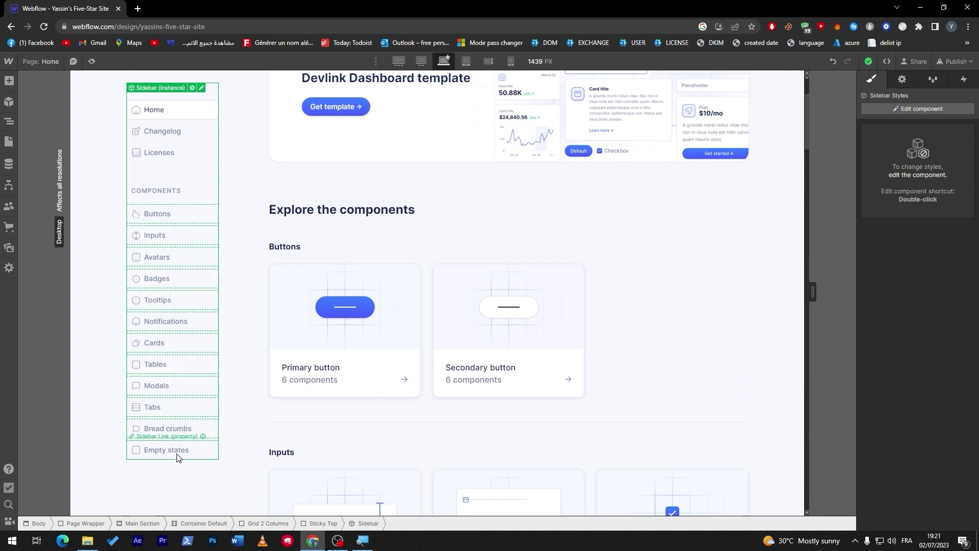
{"action": "scroll", "coordinate": [806, 124], "scroll_direction": "up", "scroll_amount": 3}
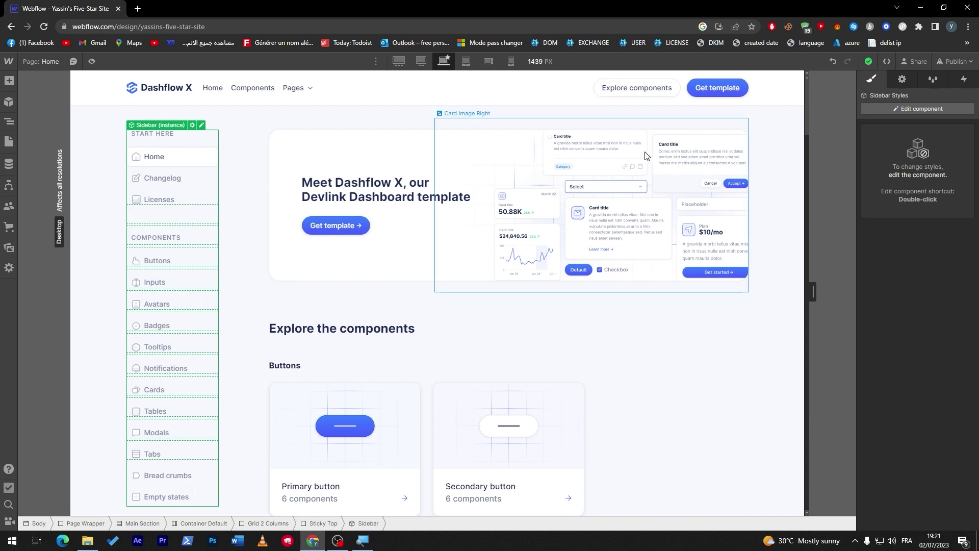
{"action": "left_click", "coordinate": [674, 195]}
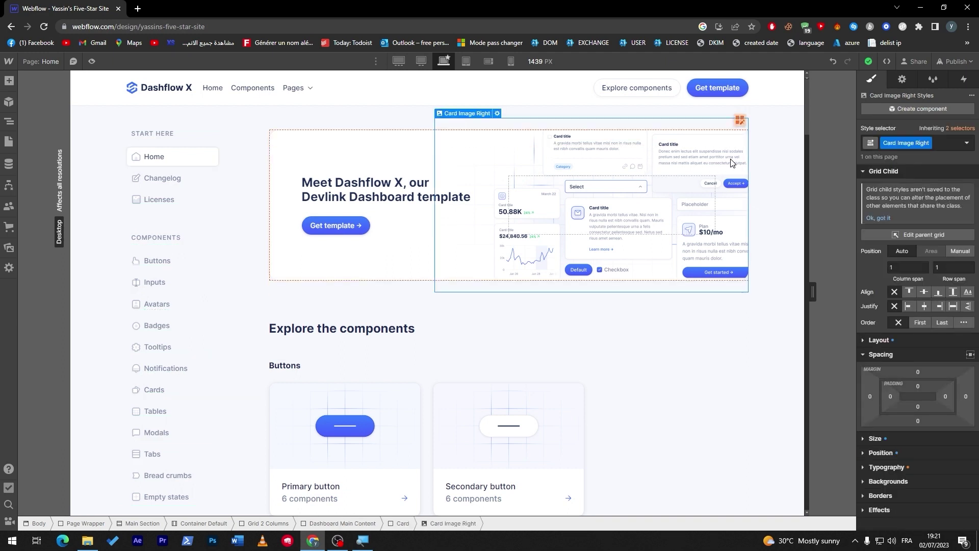
- Swap the hero card's dashboard image for the blue Webflow logo asset, then start editing the hero heading
{"action": "left_click", "coordinate": [497, 113]}
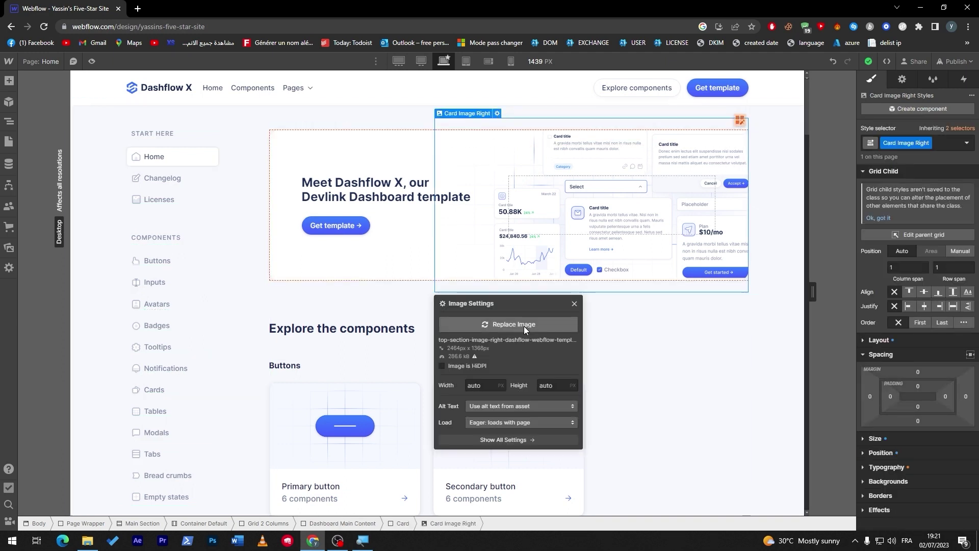
{"action": "left_click", "coordinate": [508, 326]}
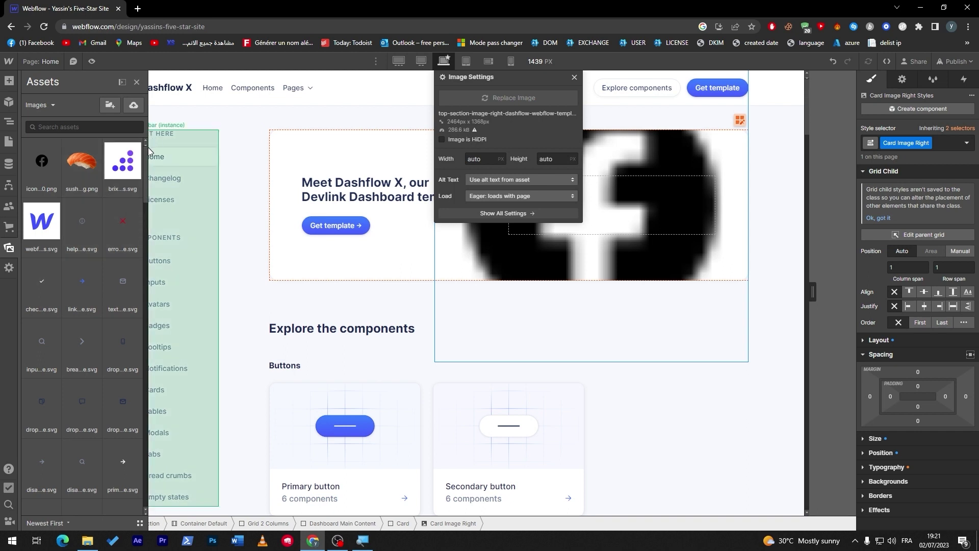
{"action": "left_click", "coordinate": [51, 221]}
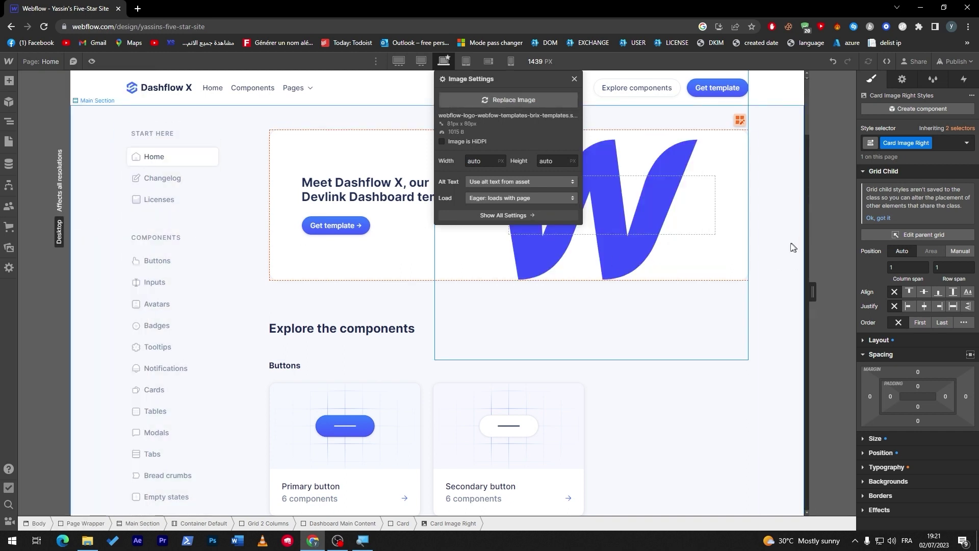
{"action": "left_click", "coordinate": [773, 241]}
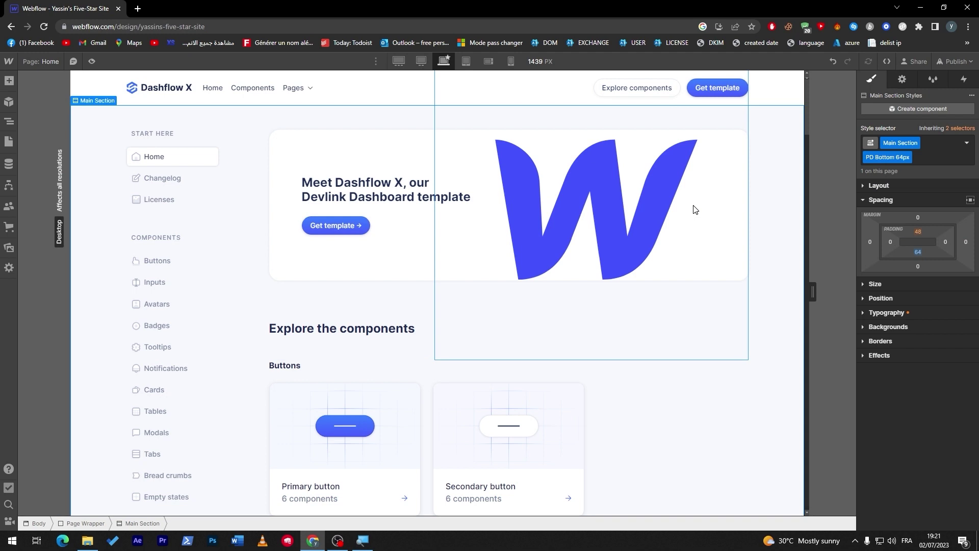
{"action": "double_click", "coordinate": [333, 184]}
- Type 'Welcome To our Blog' as the hero heading and change the Get template button to 'Read More'
{"action": "type", "text": "H"}
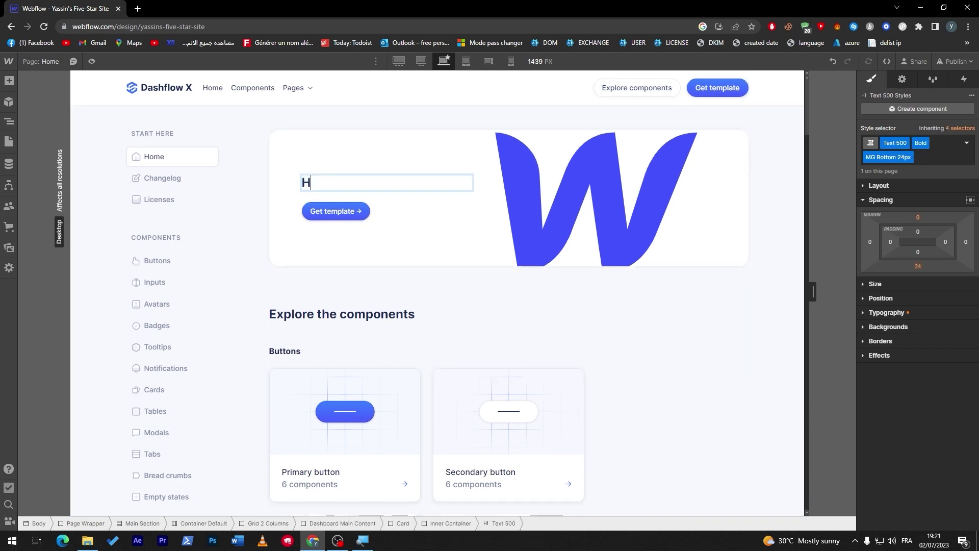
{"action": "type", "text": "elcome To our Blog"}
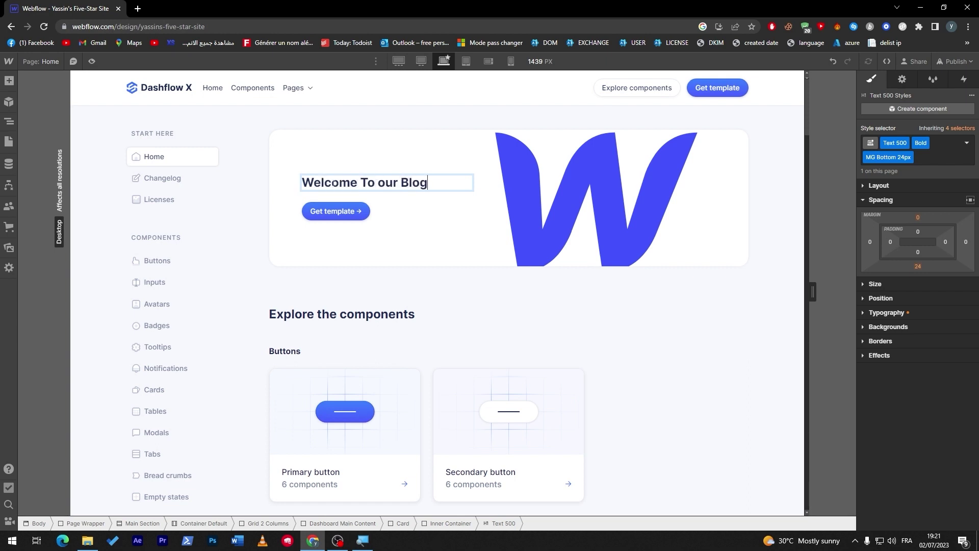
{"action": "left_click", "coordinate": [321, 217]}
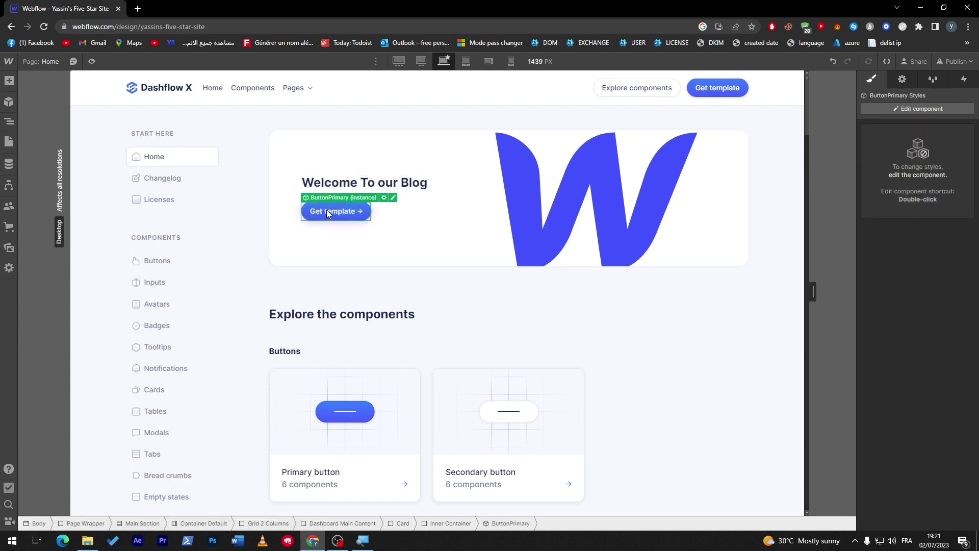
{"action": "double_click", "coordinate": [326, 209]}
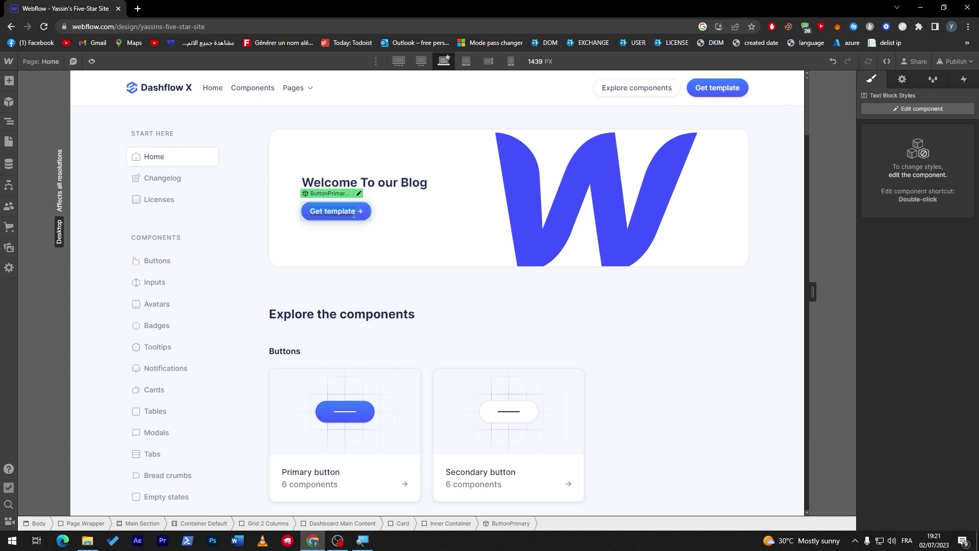
{"action": "type", "text": "Read"}
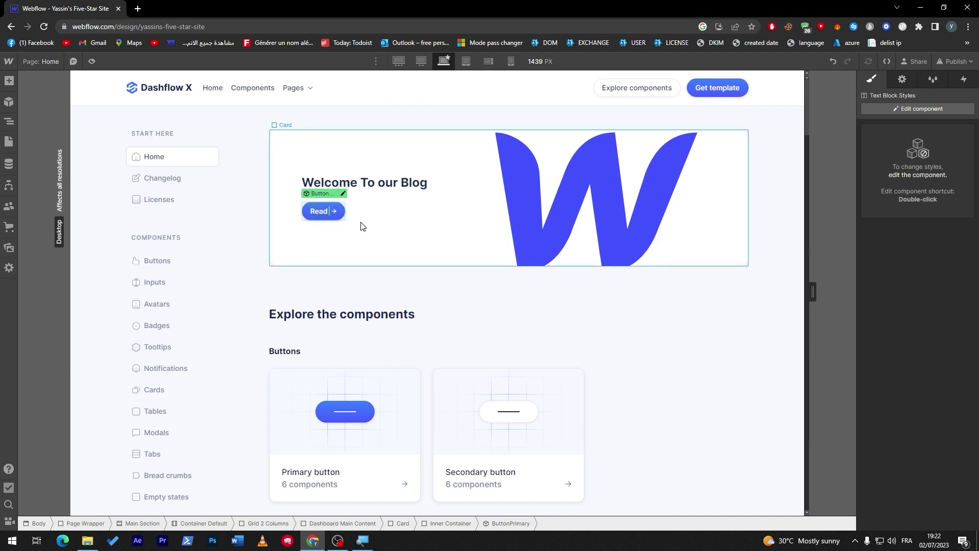
{"action": "type", "text": " More"}
{"action": "key", "text": "BackSpace"}
{"action": "key", "text": "BackSpace"}
{"action": "key", "text": "BackSpace"}
{"action": "key", "text": "BackSpace"}
{"action": "type", "text": "m"}
{"action": "key", "text": "BackSpace"}
{"action": "type", "text": "More"}
{"action": "left_click", "coordinate": [258, 227]}
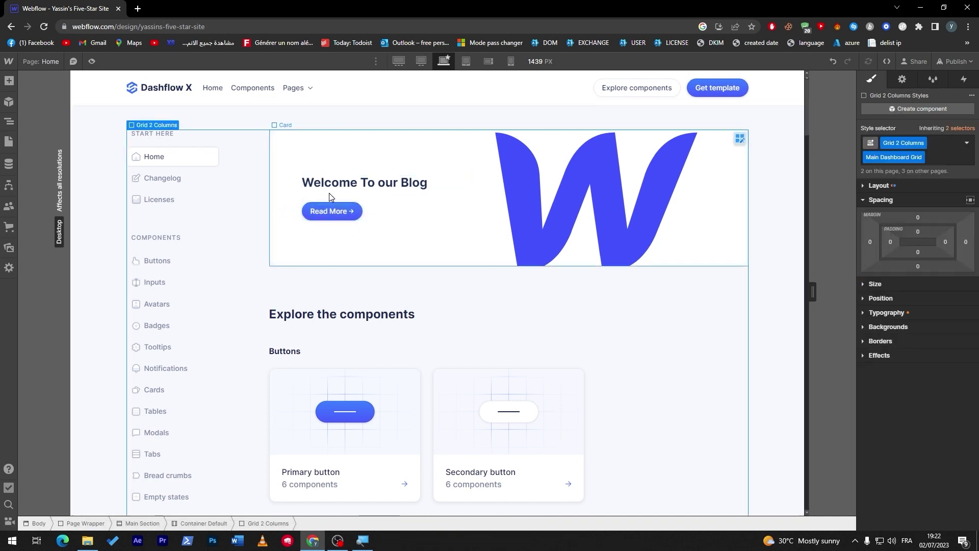
{"action": "left_click", "coordinate": [758, 275]}
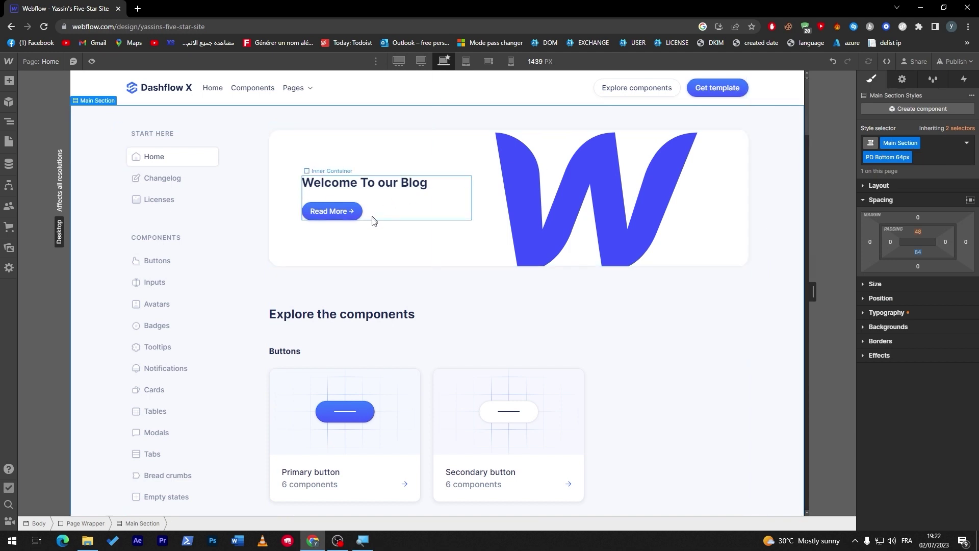
- Rename the 'Explore the components' heading to 'Latest Articles'
{"action": "left_click", "coordinate": [365, 313]}
{"action": "double_click", "coordinate": [363, 314]}
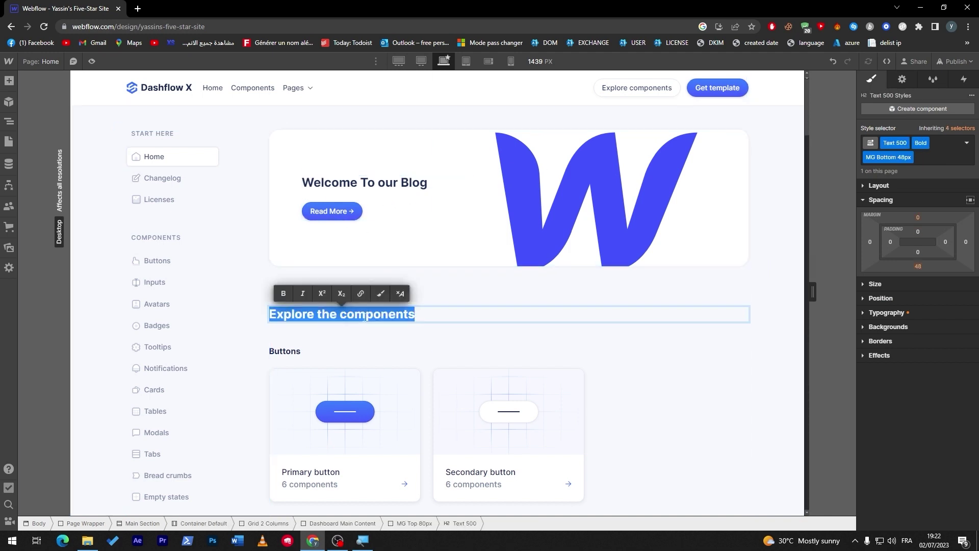
{"action": "type", "text": "N"}
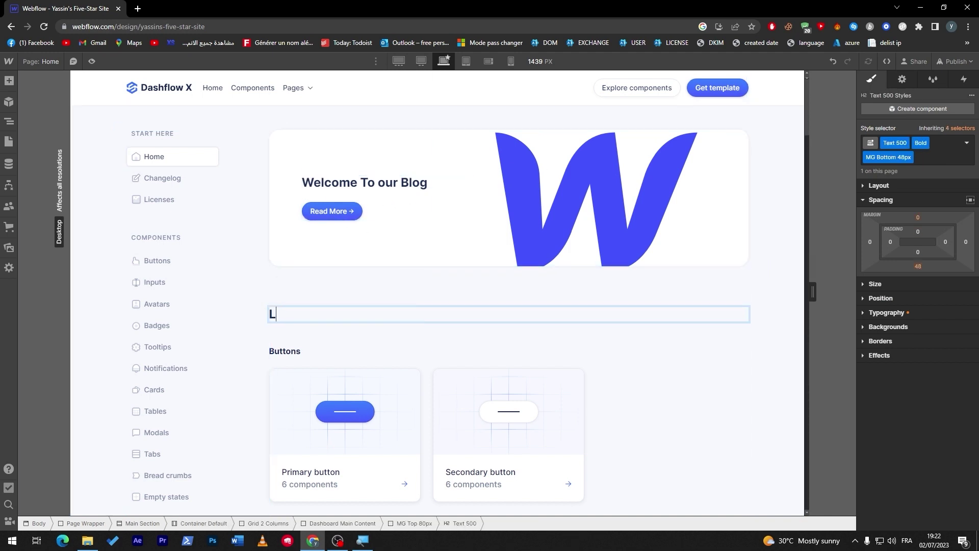
{"action": "type", "text": "AT"}
{"action": "key", "text": "BackSpace"}
{"action": "key", "text": "BackSpace"}
{"action": "key", "text": "BackSpace"}
{"action": "type", "text": "atest"}
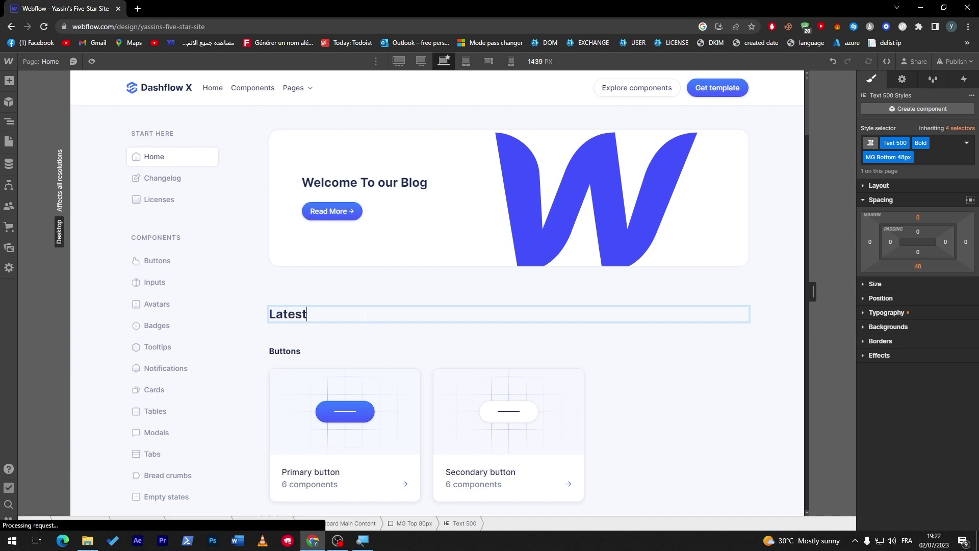
{"action": "type", "text": " Articles"}
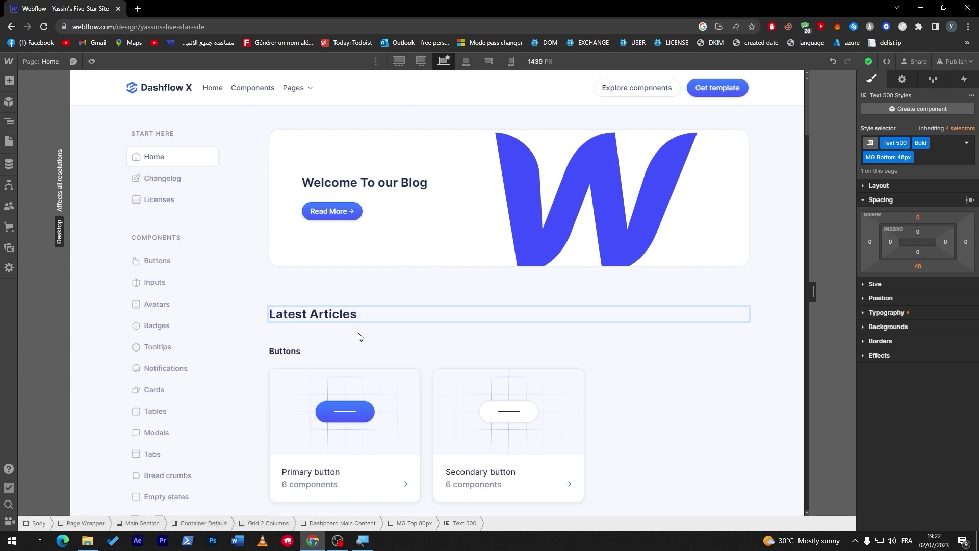
{"action": "left_click", "coordinate": [329, 339]}
- Rename the Buttons and Inputs section headings to 'Sport' and 'Health'
{"action": "left_click", "coordinate": [284, 351]}
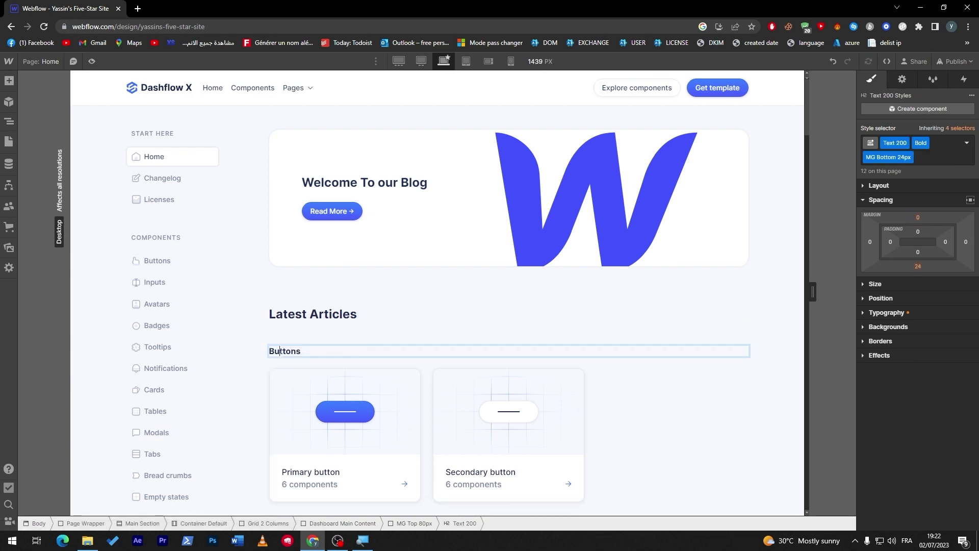
{"action": "double_click", "coordinate": [285, 351]}
{"action": "type", "text": "Sport"}
{"action": "left_click_drag", "start_coordinate": [807, 88], "coordinate": [807, 122]}
{"action": "left_click", "coordinate": [285, 271]}
{"action": "double_click", "coordinate": [286, 270]}
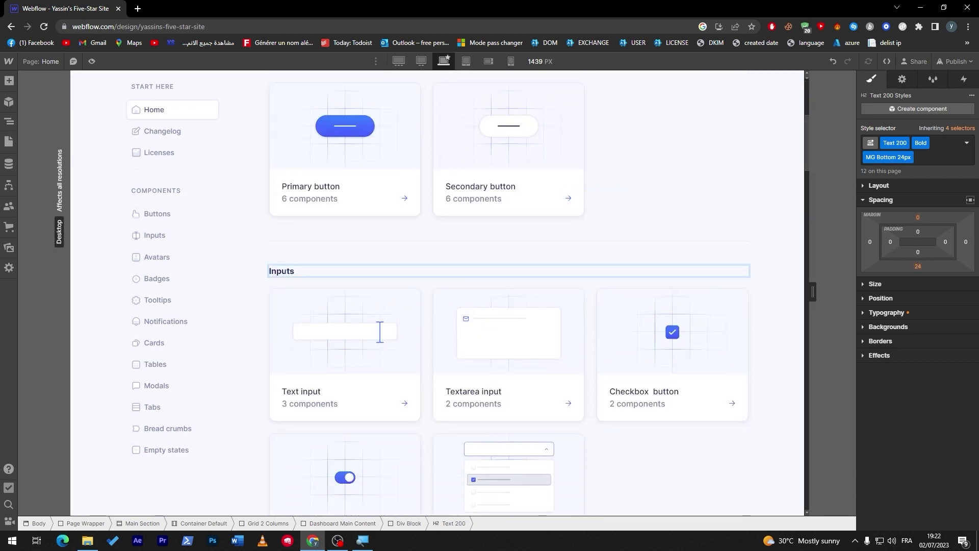
{"action": "key", "text": "ctrl+a"}
{"action": "type", "text": "H"}
{"action": "left_click_drag", "start_coordinate": [806, 134], "coordinate": [803, 164]}
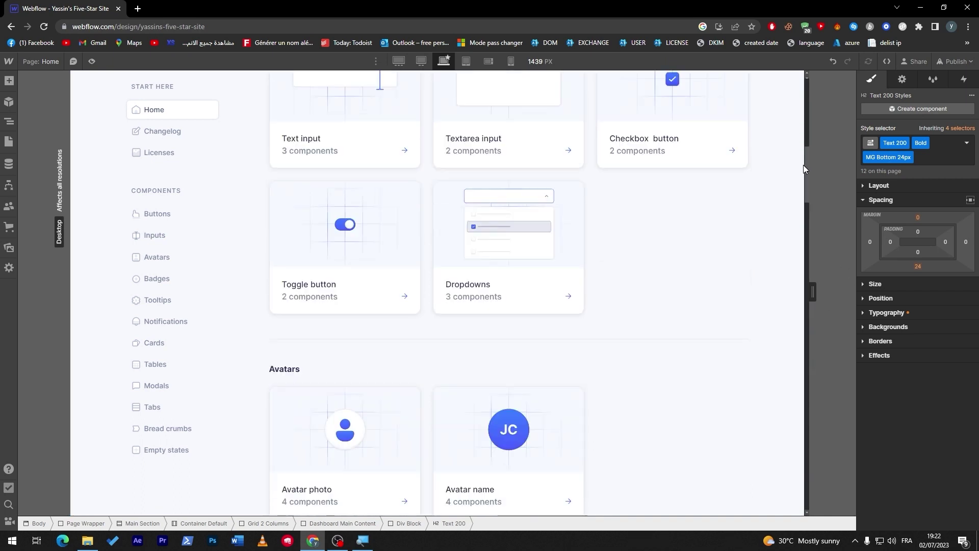
- Replace the Avatars section heading text with 'Technology'
{"action": "left_click", "coordinate": [284, 369]}
{"action": "double_click", "coordinate": [284, 369]}
{"action": "key", "text": "ctrl+a"}
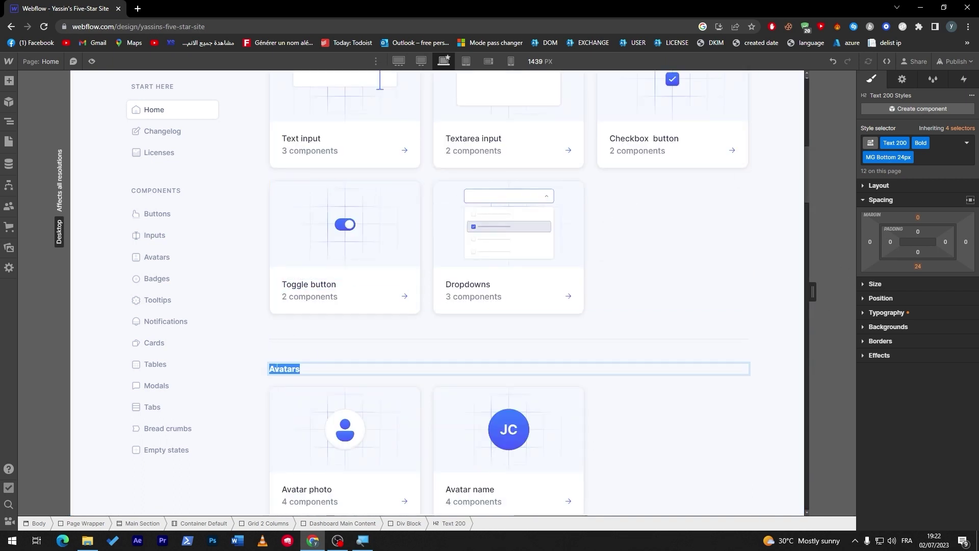
{"action": "key", "text": "BackSpace"}
{"action": "type", "text": "F"}
{"action": "type", "text": "echnolog"}
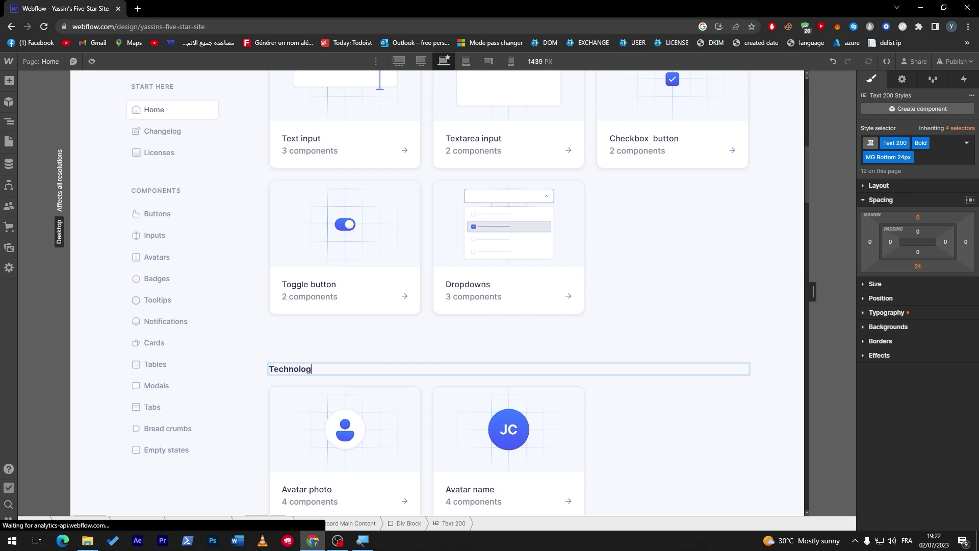
{"action": "type", "text": "y"}
{"action": "left_click", "coordinate": [620, 350]}
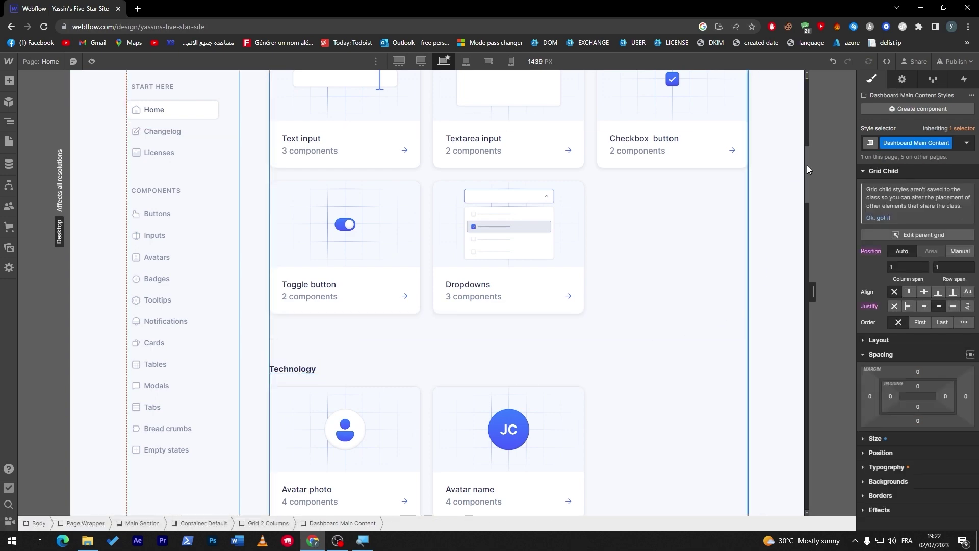
- Relabel the sidebar's Buttons link as 'Sport'
{"action": "left_click_drag", "start_coordinate": [806, 166], "coordinate": [805, 106]}
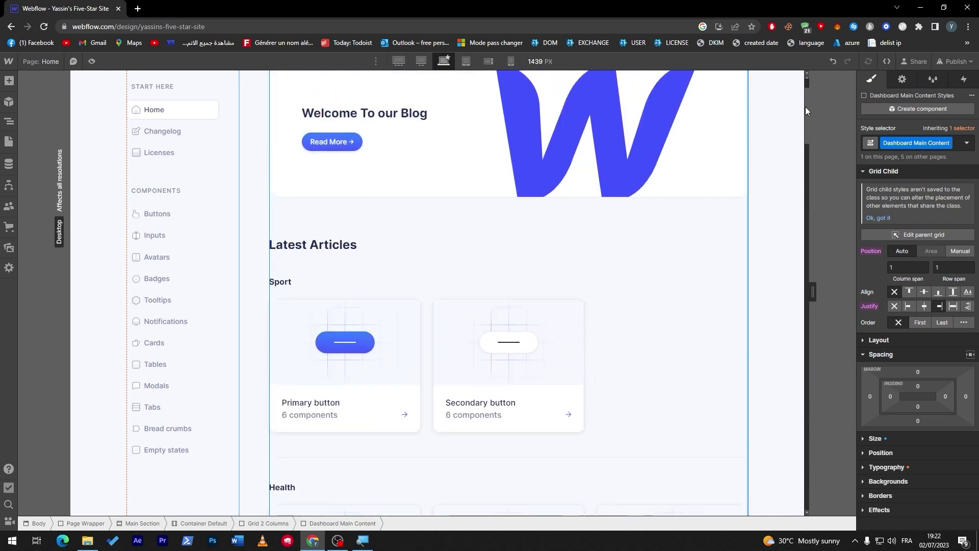
{"action": "scroll", "coordinate": [392, 191], "scroll_direction": "down", "scroll_amount": 3}
{"action": "double_click", "coordinate": [154, 219]}
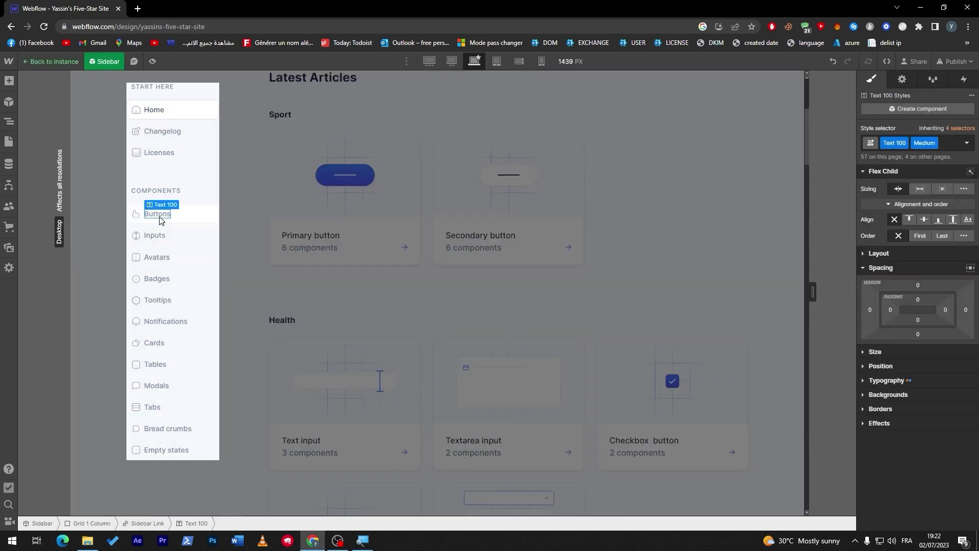
{"action": "double_click", "coordinate": [161, 219]}
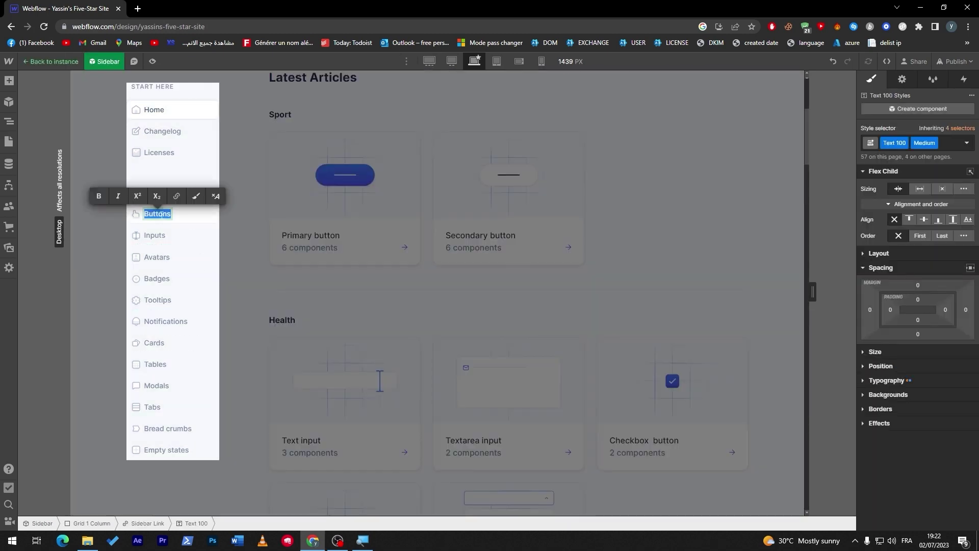
{"action": "type", "text": "Sport"}
{"action": "key", "text": "Return"}
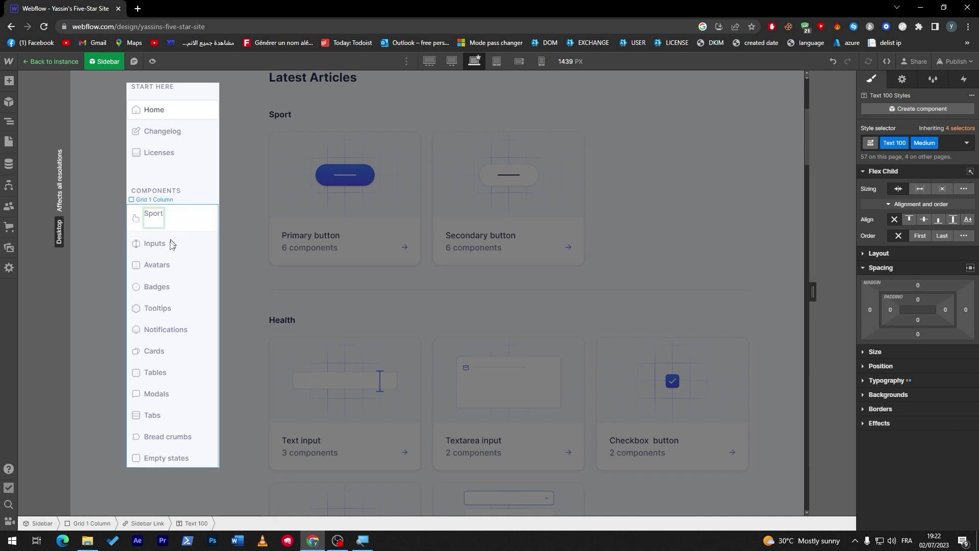
{"action": "key", "text": "BackSpace"}
{"action": "left_click", "coordinate": [246, 230]}
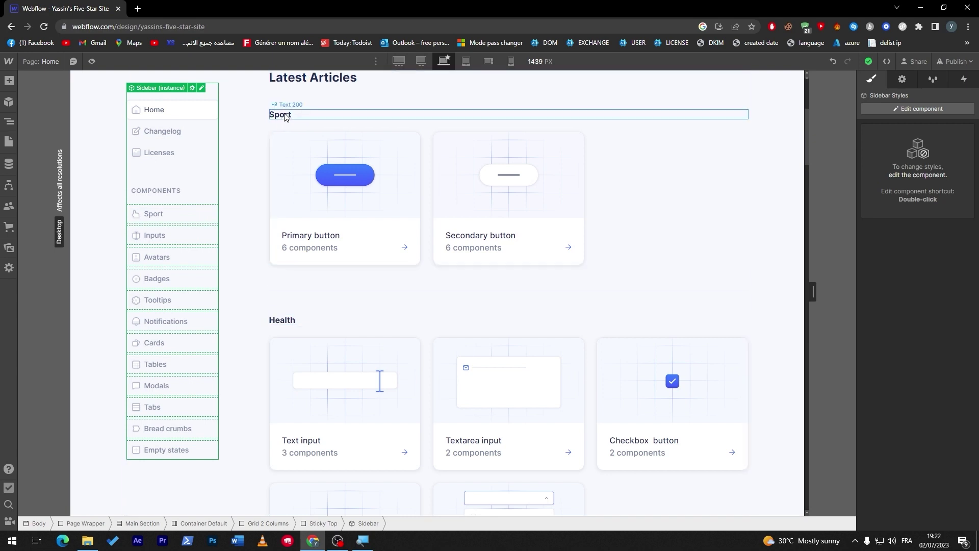
- Fix the sidebar link, which became 'Space', so it reads 'Sport' again
{"action": "double_click", "coordinate": [153, 215]}
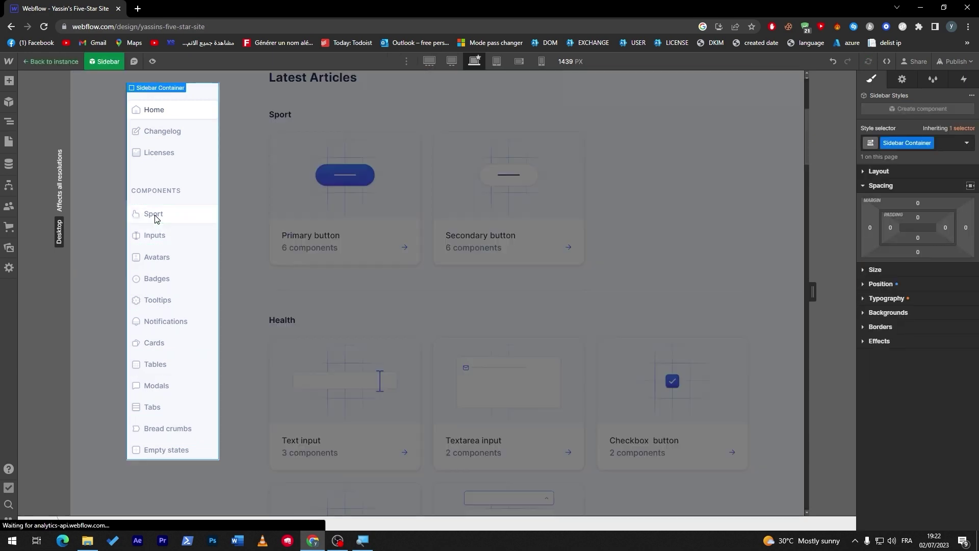
{"action": "double_click", "coordinate": [154, 213]}
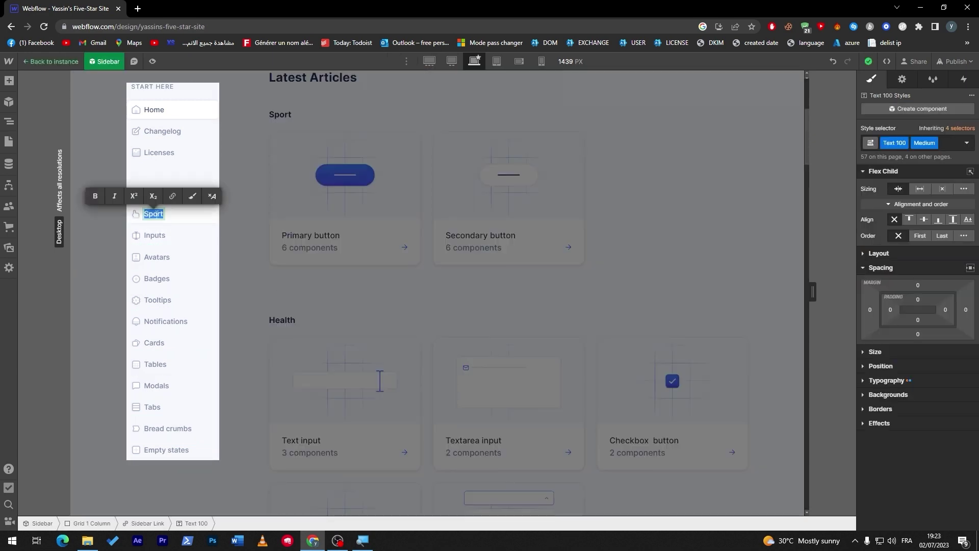
{"action": "type", "text": "Space"}
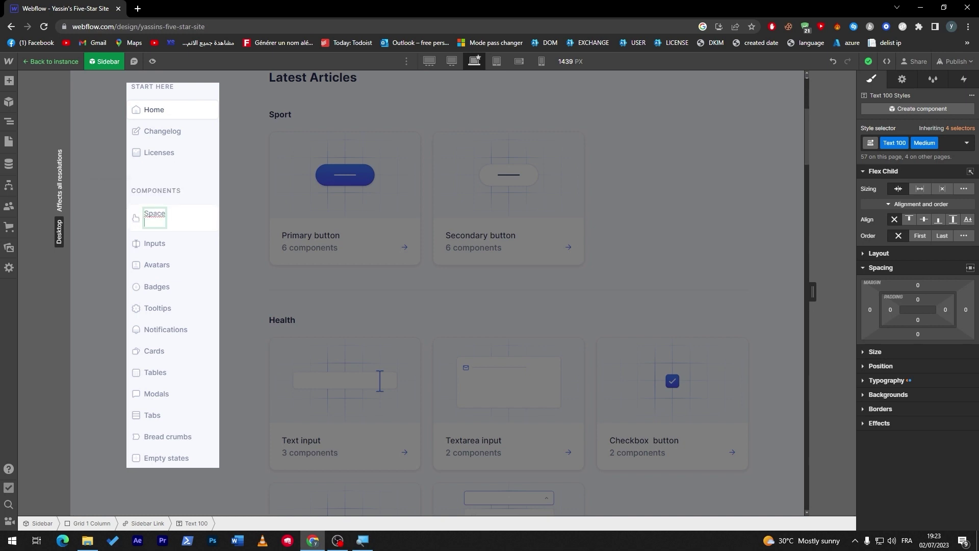
{"action": "left_click", "coordinate": [249, 239]}
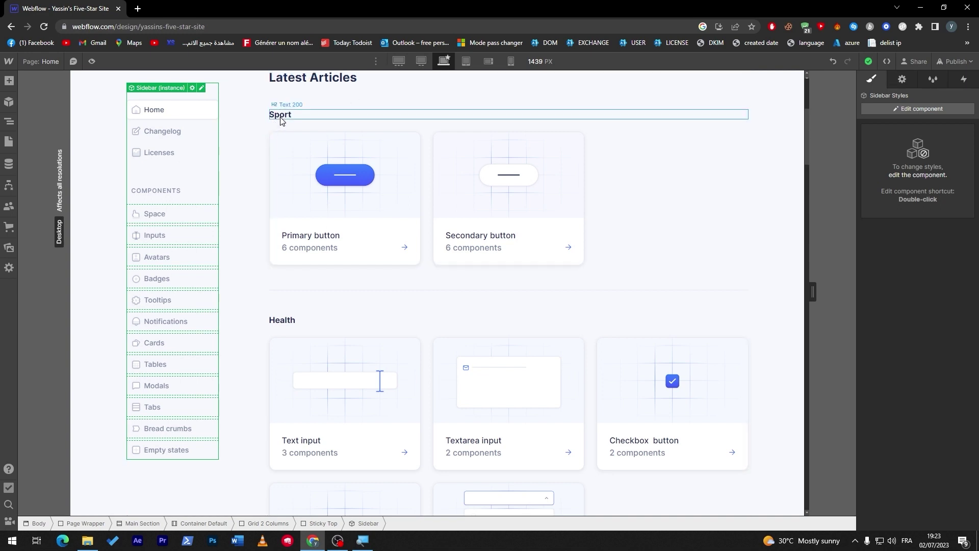
{"action": "left_click", "coordinate": [166, 219]}
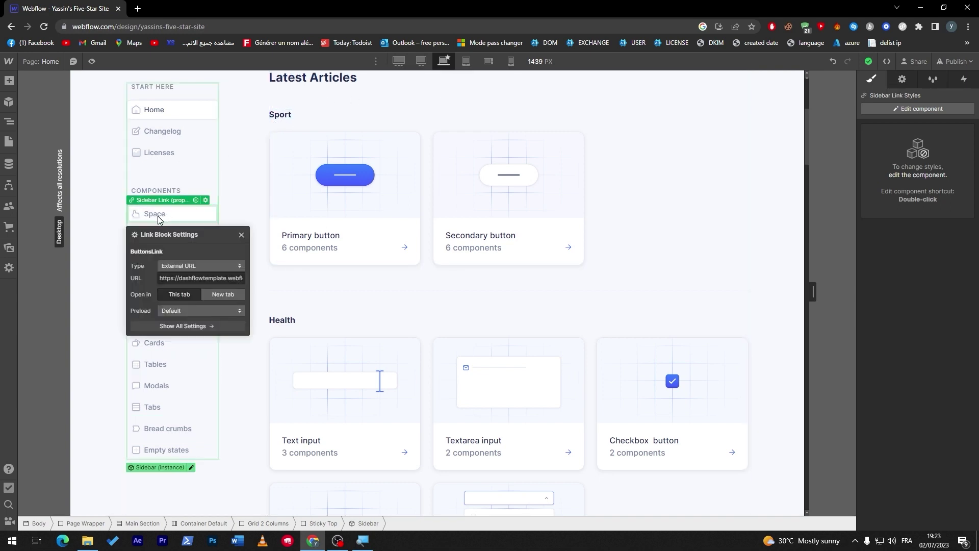
{"action": "double_click", "coordinate": [160, 219]}
{"action": "double_click", "coordinate": [155, 215]}
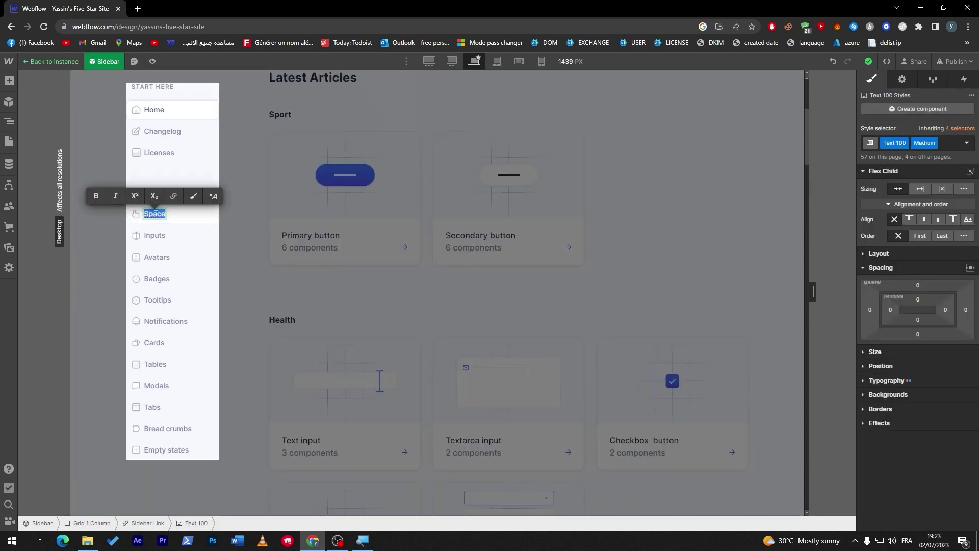
{"action": "type", "text": "Sport"}
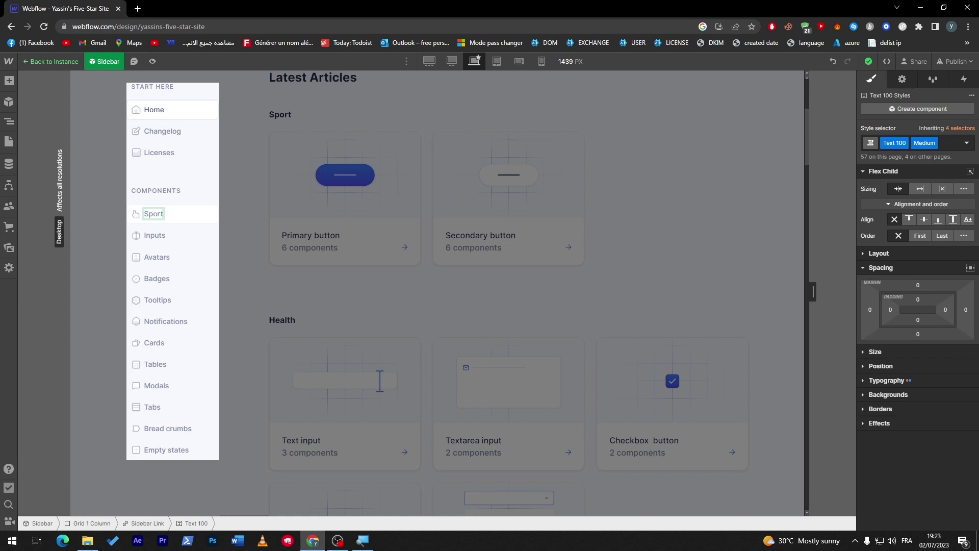
{"action": "left_click", "coordinate": [250, 259]}
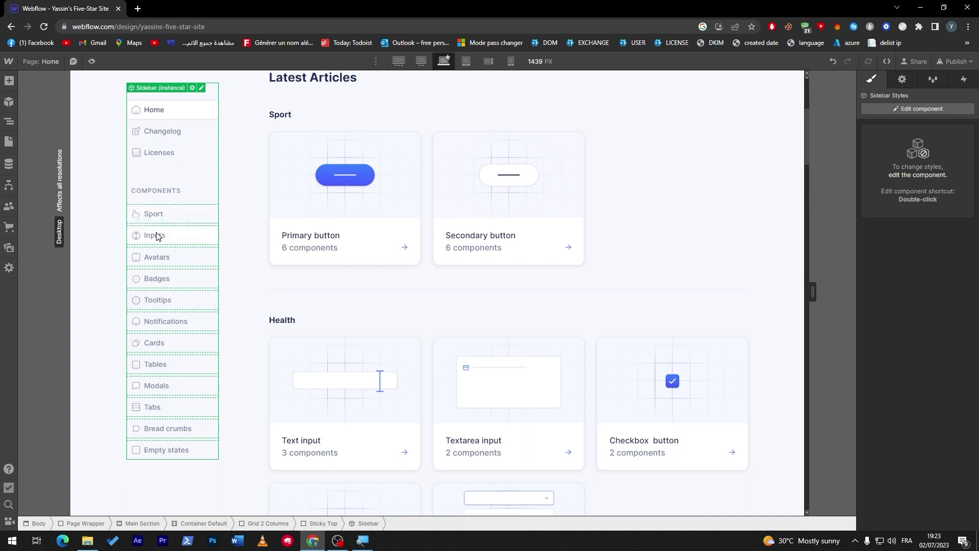
- Change the sidebar's COMPONENTS heading to 'NEWS'
{"action": "double_click", "coordinate": [148, 192]}
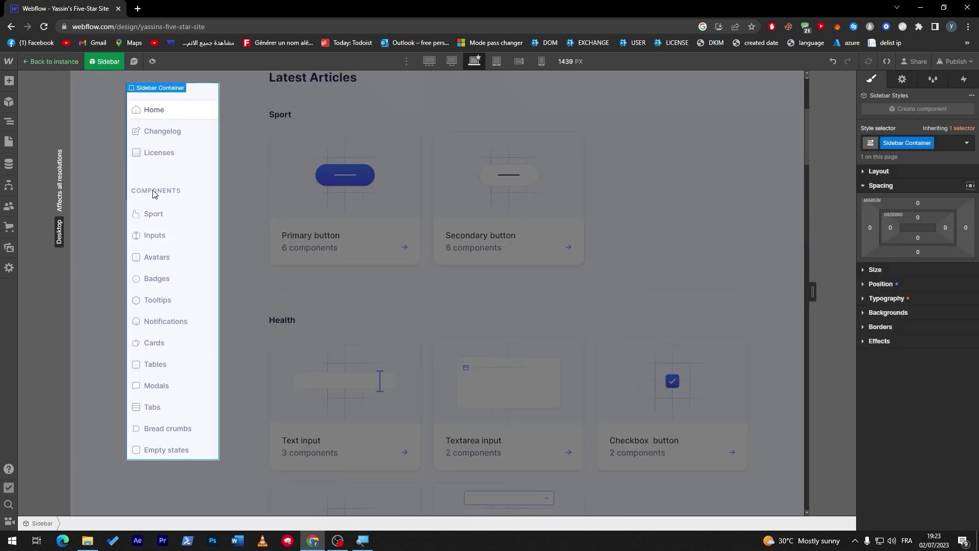
{"action": "left_click", "coordinate": [153, 193]}
{"action": "double_click", "coordinate": [154, 190]}
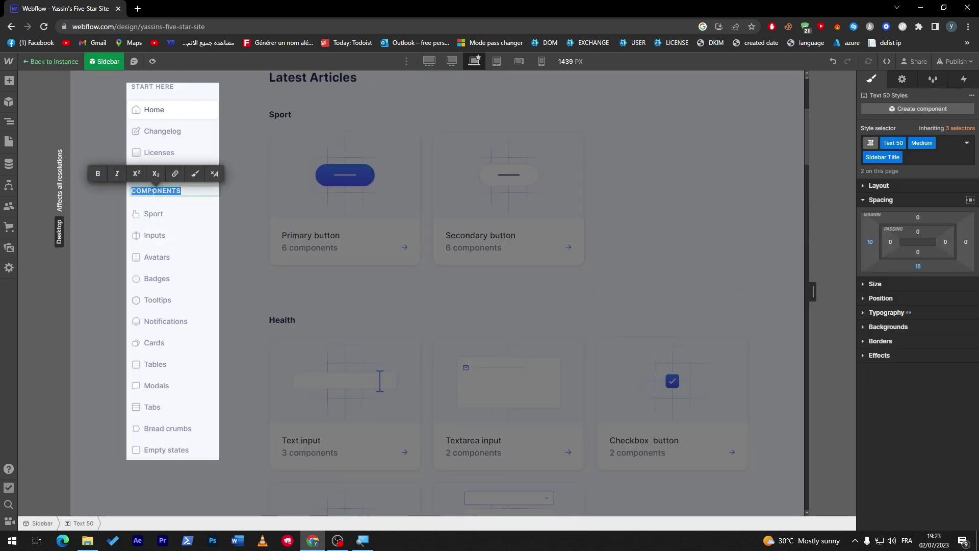
{"action": "type", "text": "NEWS"}
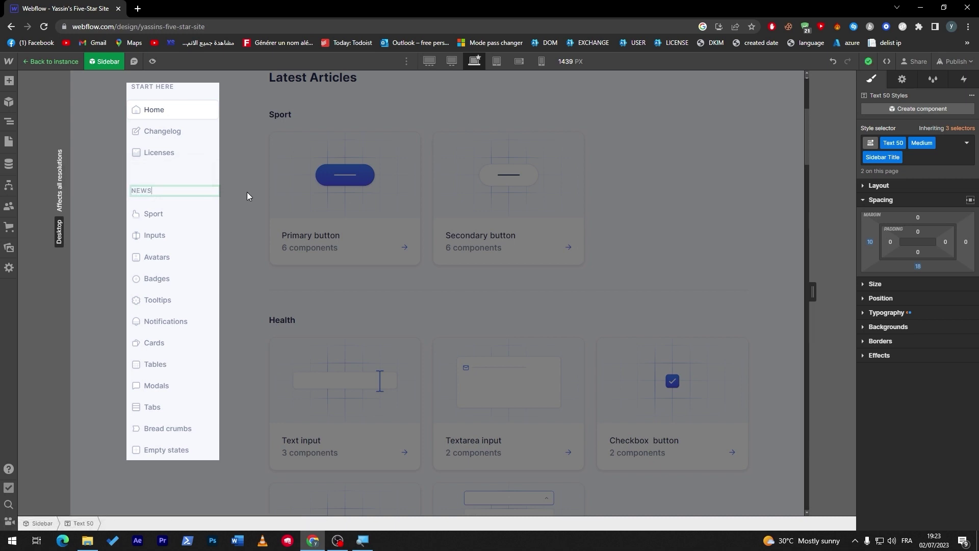
{"action": "left_click", "coordinate": [248, 193]}
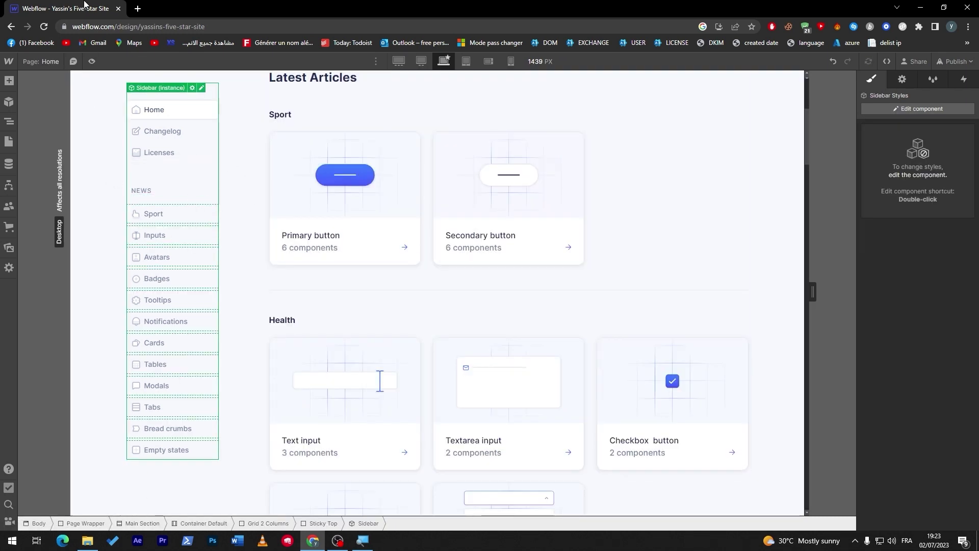
- Delete the Components page from the site
{"action": "left_click", "coordinate": [11, 105]}
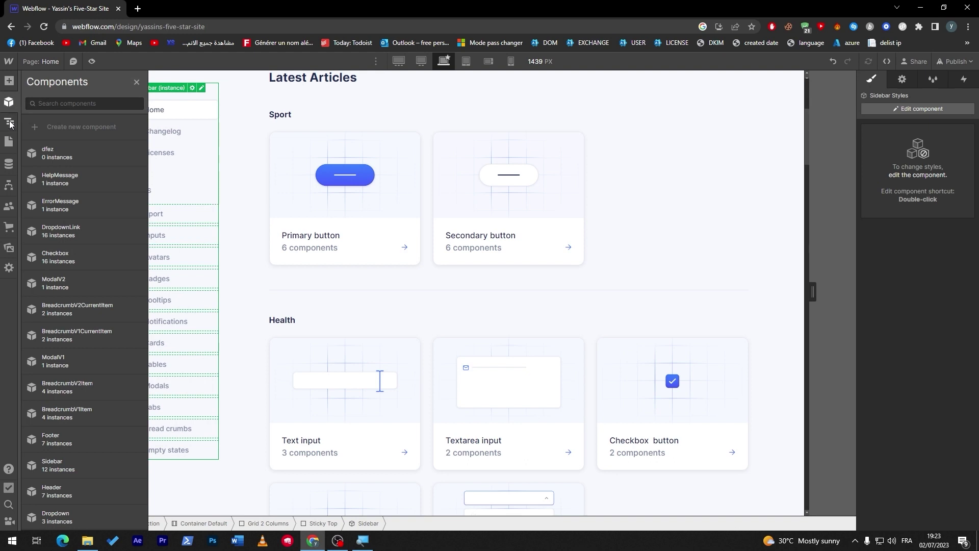
{"action": "left_click", "coordinate": [10, 122]}
{"action": "left_click", "coordinate": [10, 142]}
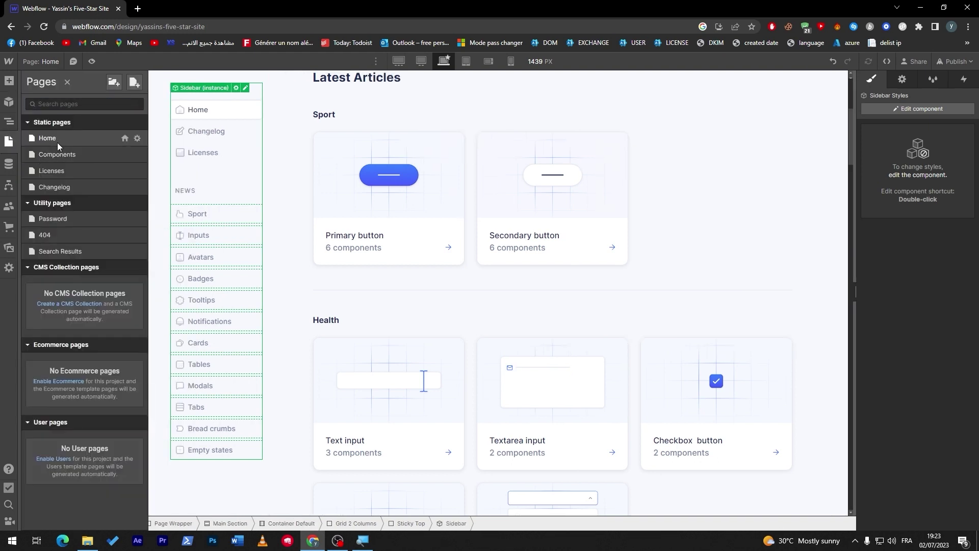
{"action": "left_click", "coordinate": [101, 161]}
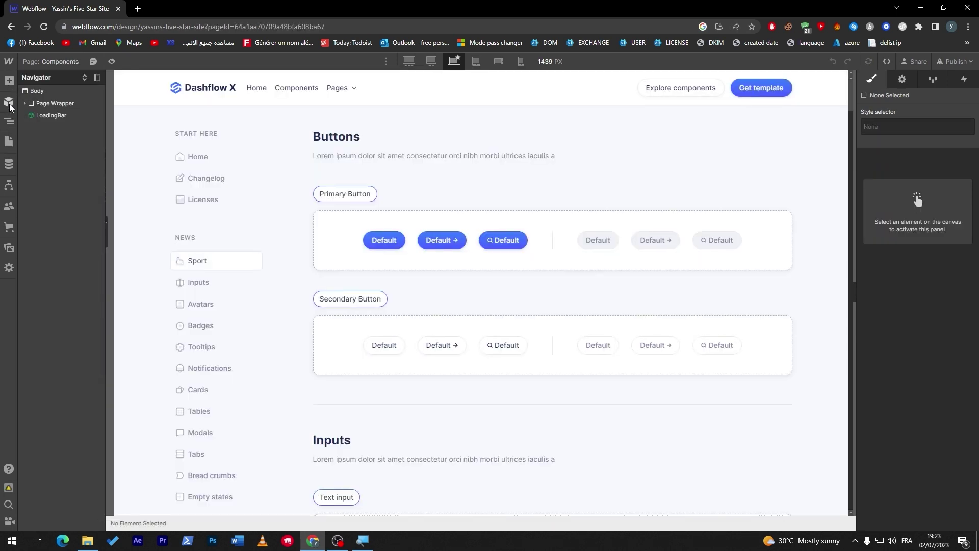
{"action": "left_click", "coordinate": [8, 141]}
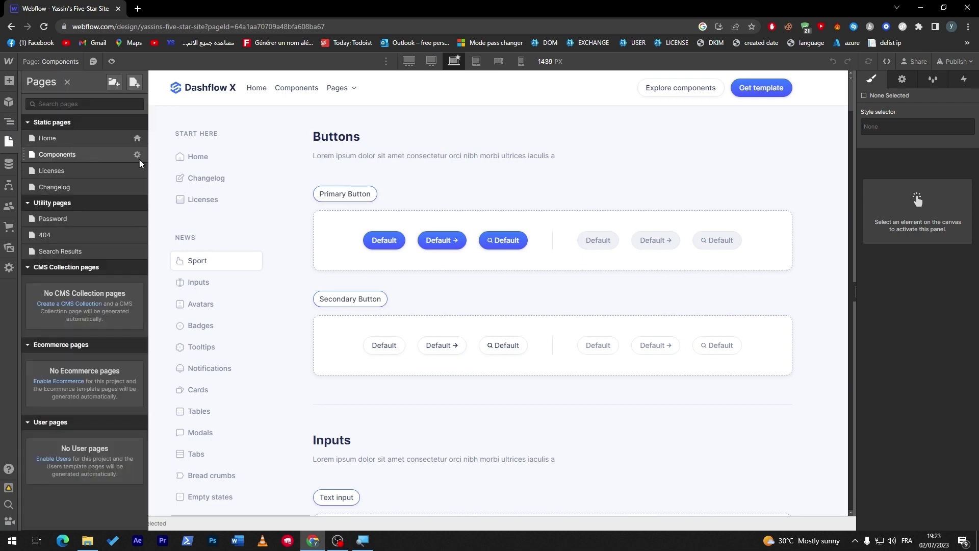
{"action": "left_click", "coordinate": [138, 156]}
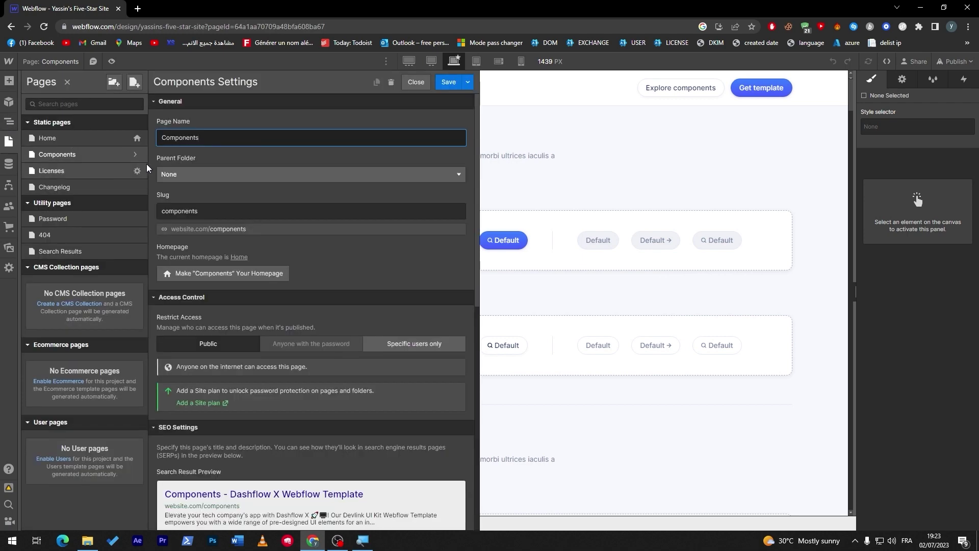
{"action": "left_click", "coordinate": [391, 83]}
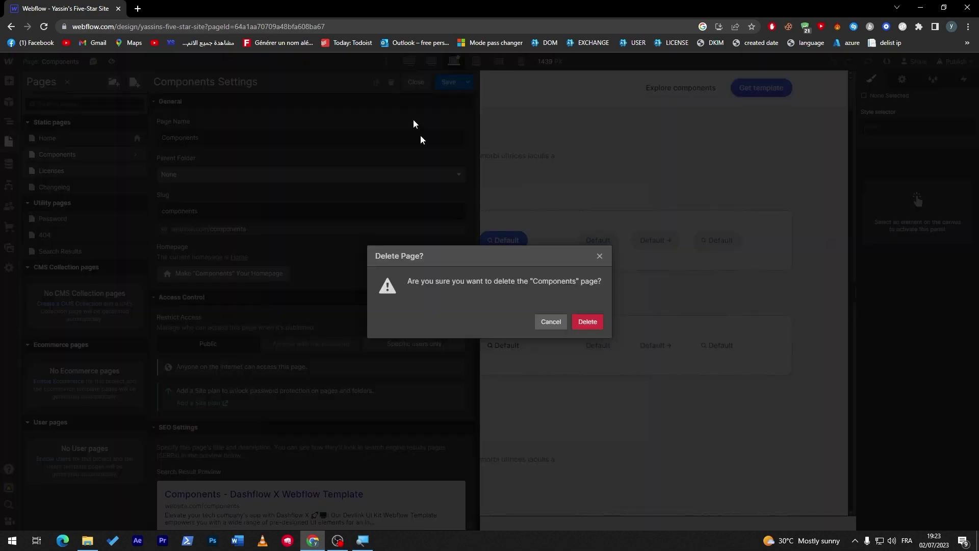
{"action": "left_click", "coordinate": [583, 326]}
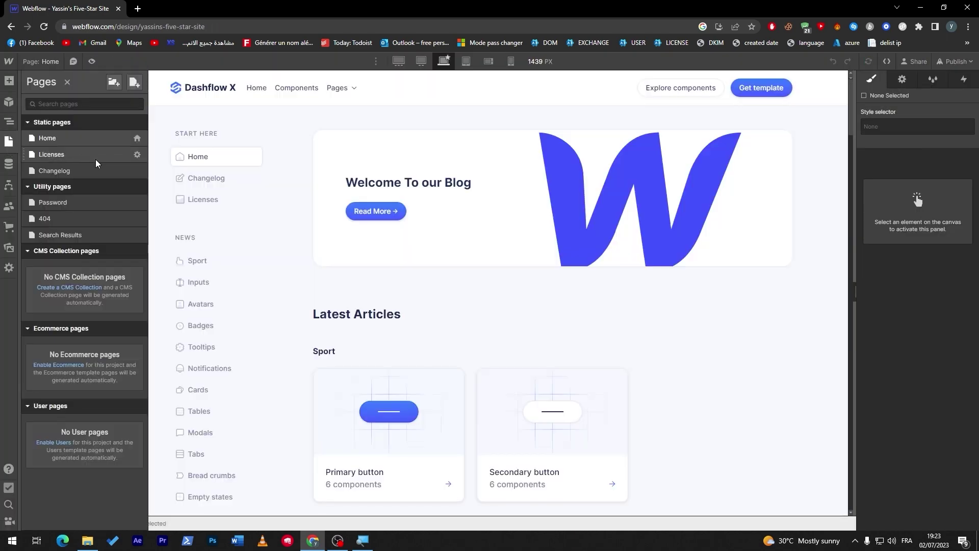
- Delete the Licenses and Changelog pages as well
{"action": "left_click", "coordinate": [137, 154]}
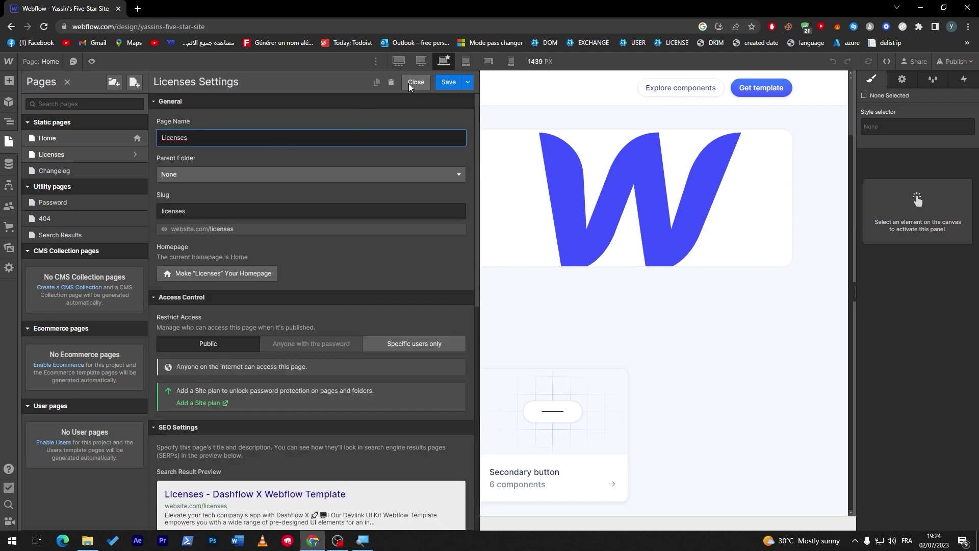
{"action": "left_click", "coordinate": [387, 83]}
{"action": "left_click", "coordinate": [595, 323]}
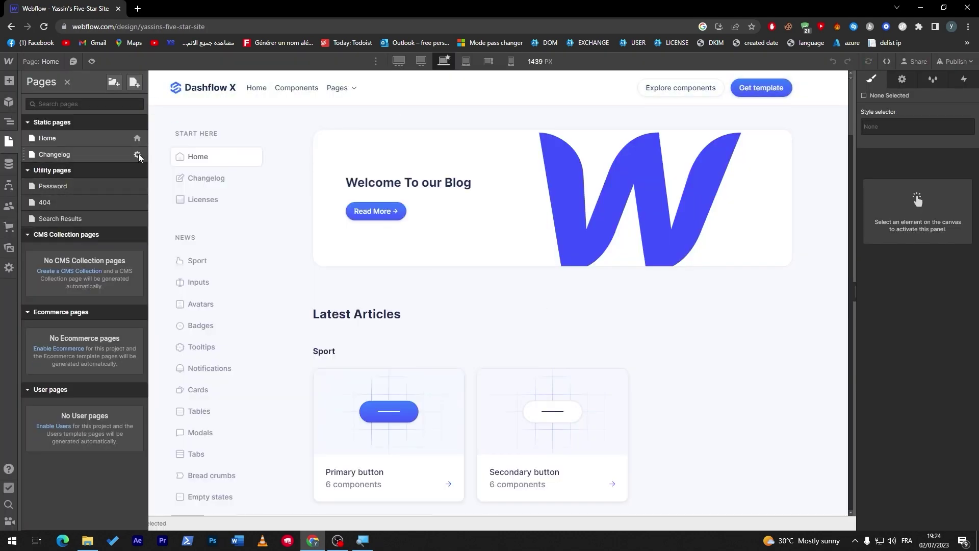
{"action": "left_click", "coordinate": [136, 155]}
{"action": "left_click", "coordinate": [391, 82]}
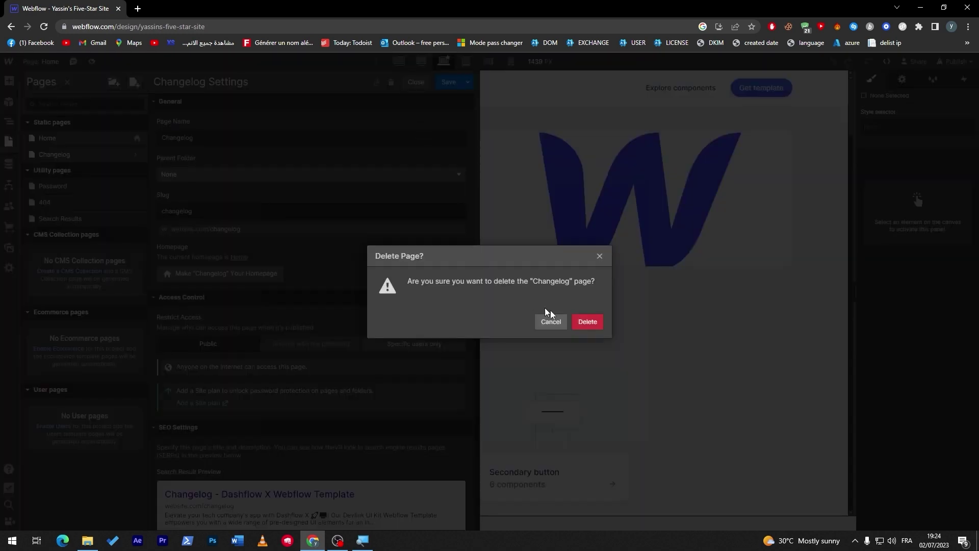
{"action": "left_click", "coordinate": [589, 322]}
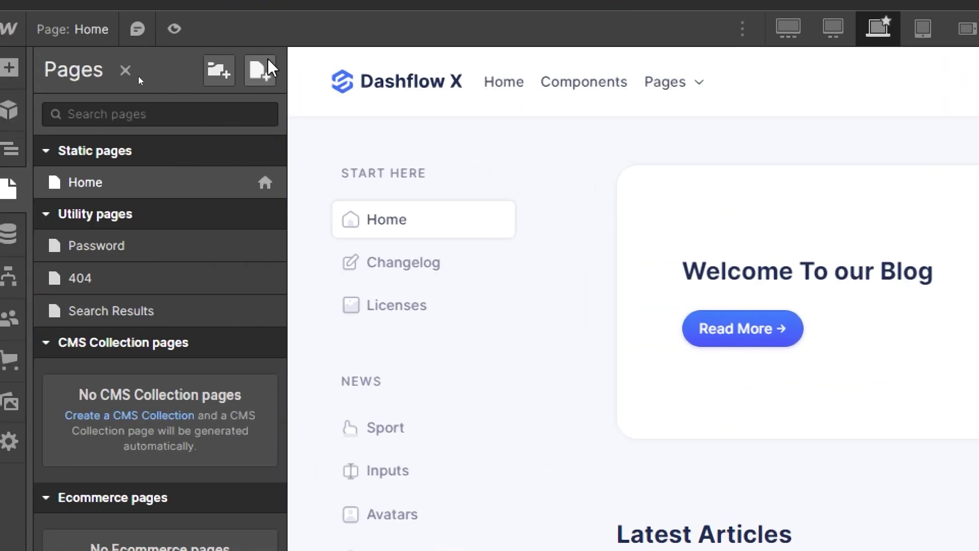
- Create a new static page named 'About us'
{"action": "left_click", "coordinate": [261, 69]}
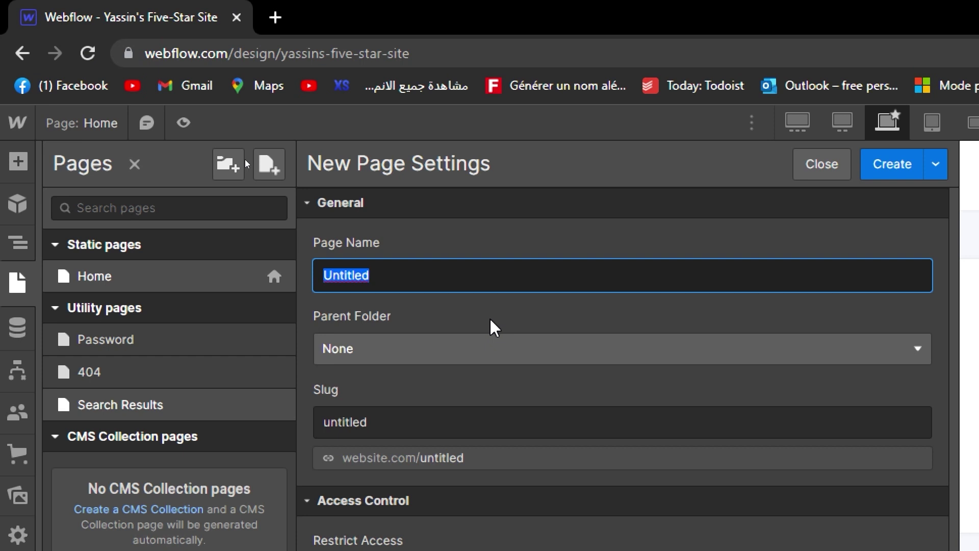
{"action": "type", "text": "Aboutr"}
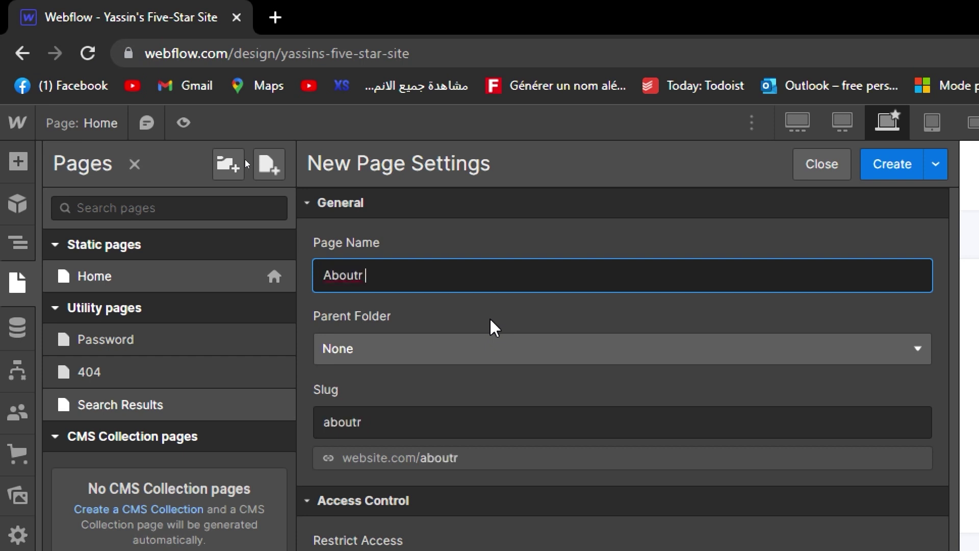
{"action": "key", "text": "BackSpace"}
{"action": "type", "text": "us"}
{"action": "key", "text": "Return"}
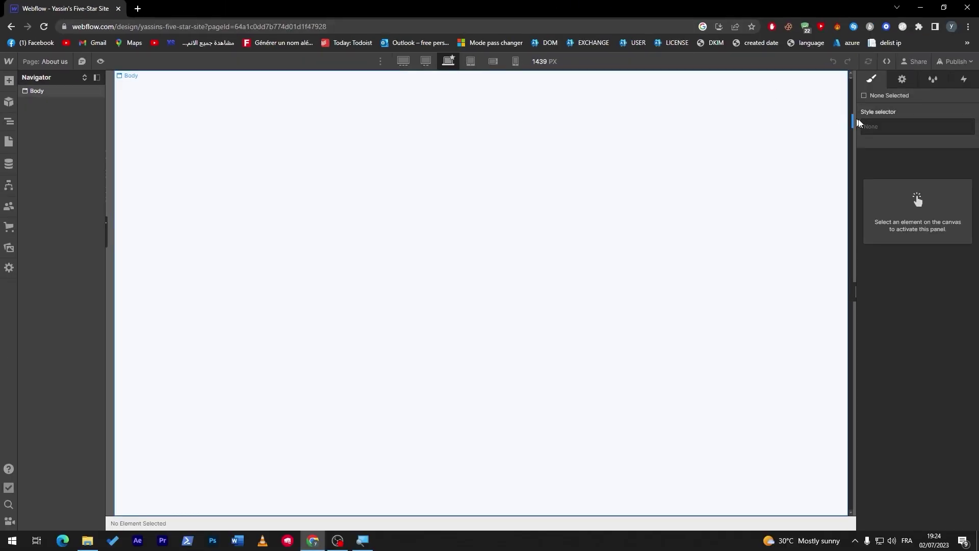
- Inspect the Home page's Header and Sidebar, then return to the About us page
{"action": "mouse_move", "coordinate": [851, 107]}
{"action": "left_click_drag", "start_coordinate": [851, 107], "coordinate": [850, 107]}
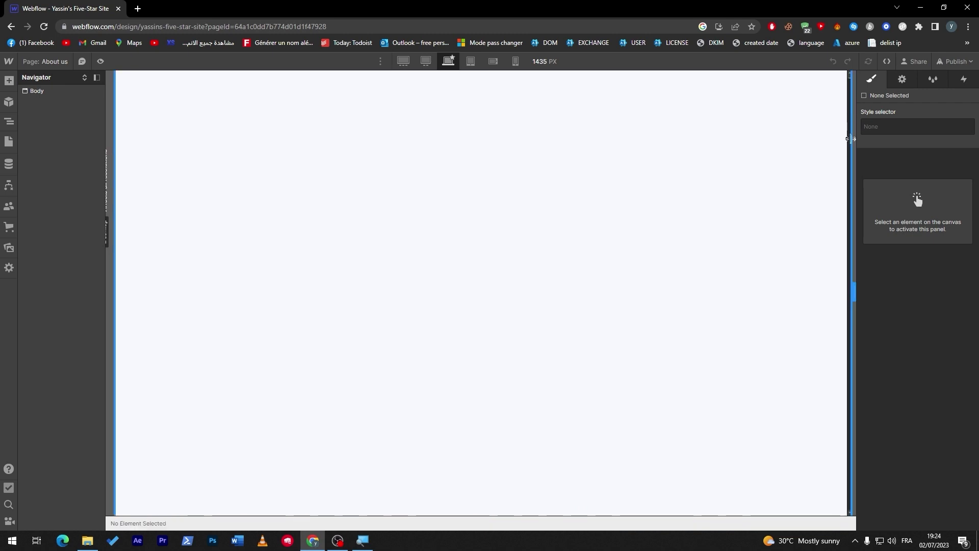
{"action": "left_click", "coordinate": [831, 131]}
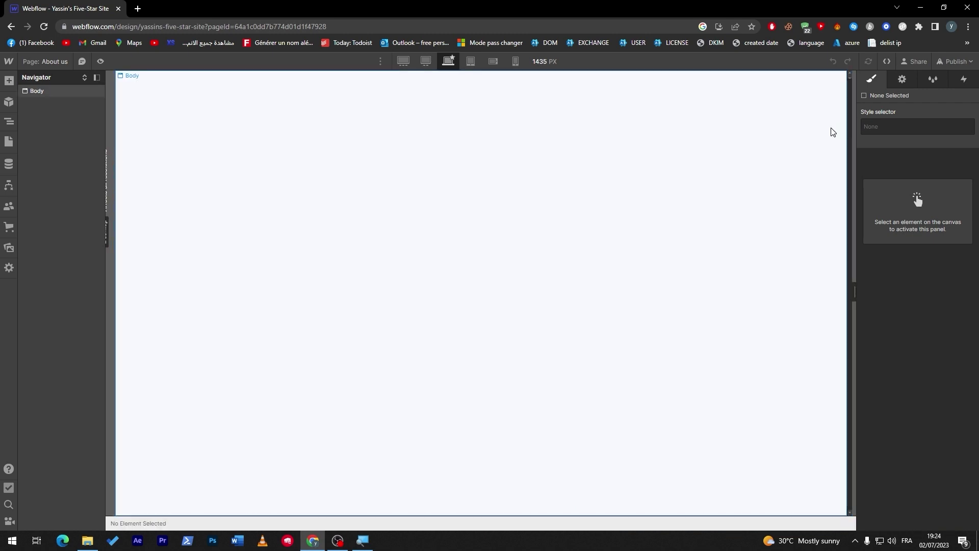
{"action": "left_click", "coordinate": [4, 123]}
{"action": "left_click", "coordinate": [8, 141]}
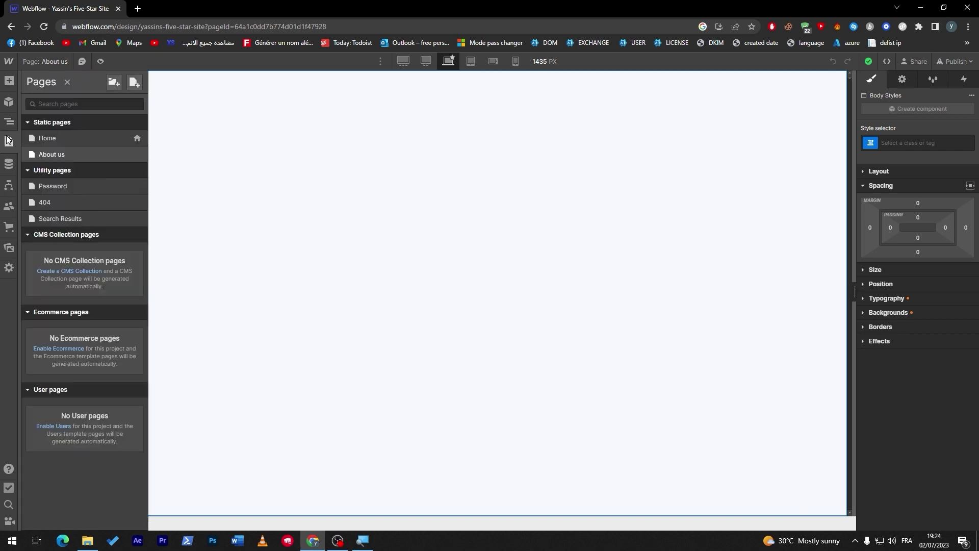
{"action": "left_click", "coordinate": [56, 140]}
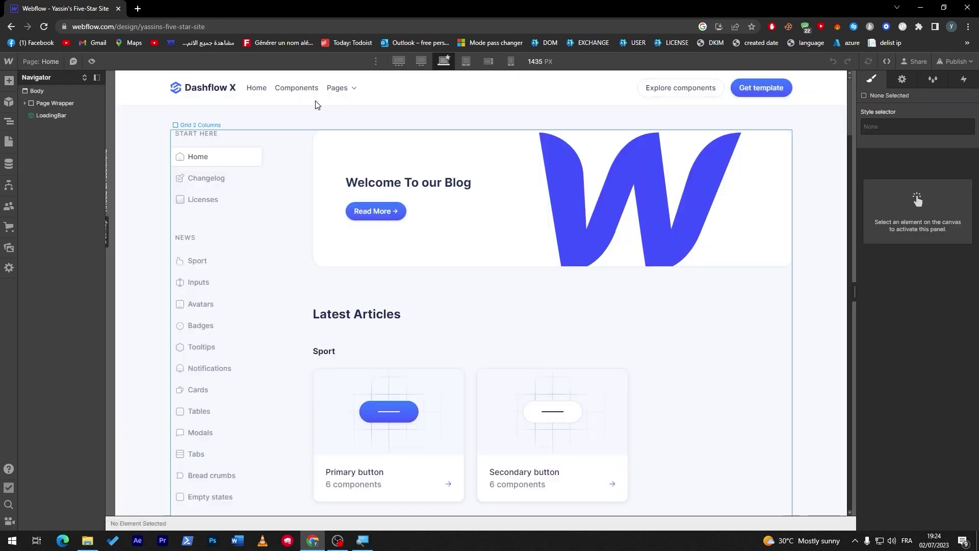
{"action": "left_click", "coordinate": [381, 85]}
{"action": "left_click", "coordinate": [258, 147]}
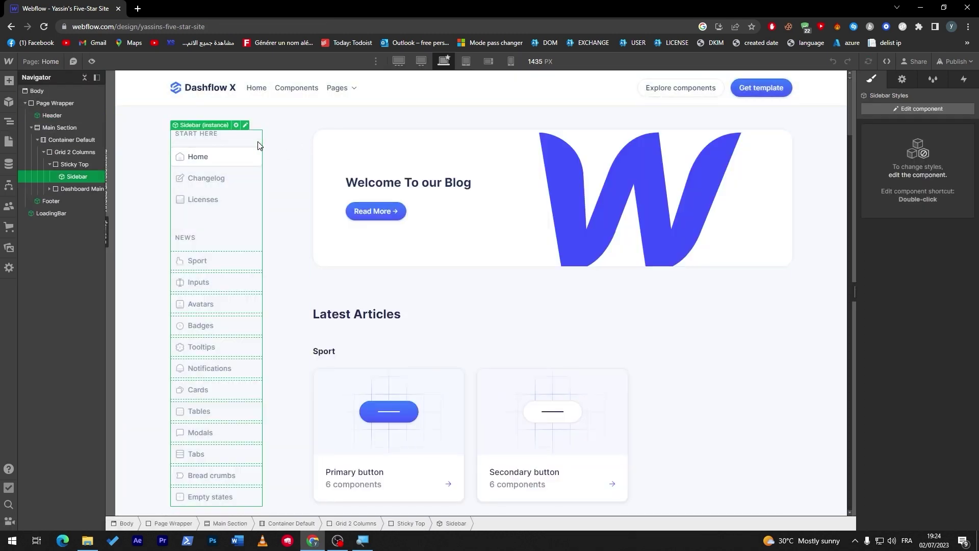
{"action": "left_click", "coordinate": [369, 101]}
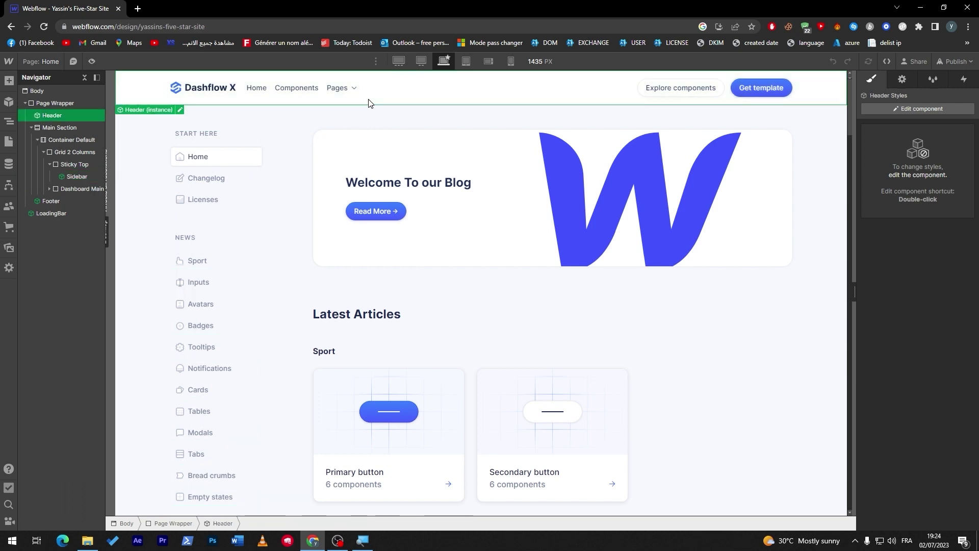
{"action": "left_click", "coordinate": [9, 141]}
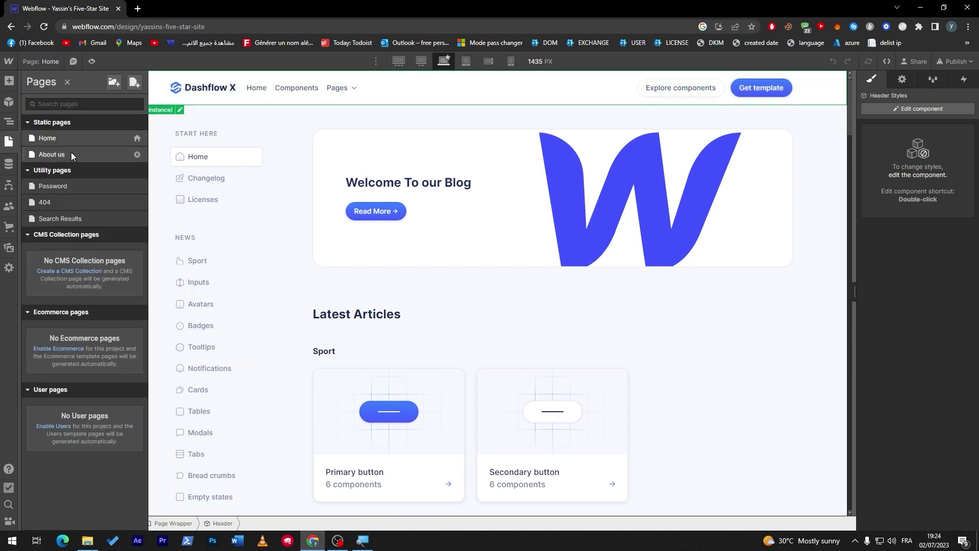
{"action": "left_click", "coordinate": [72, 153]}
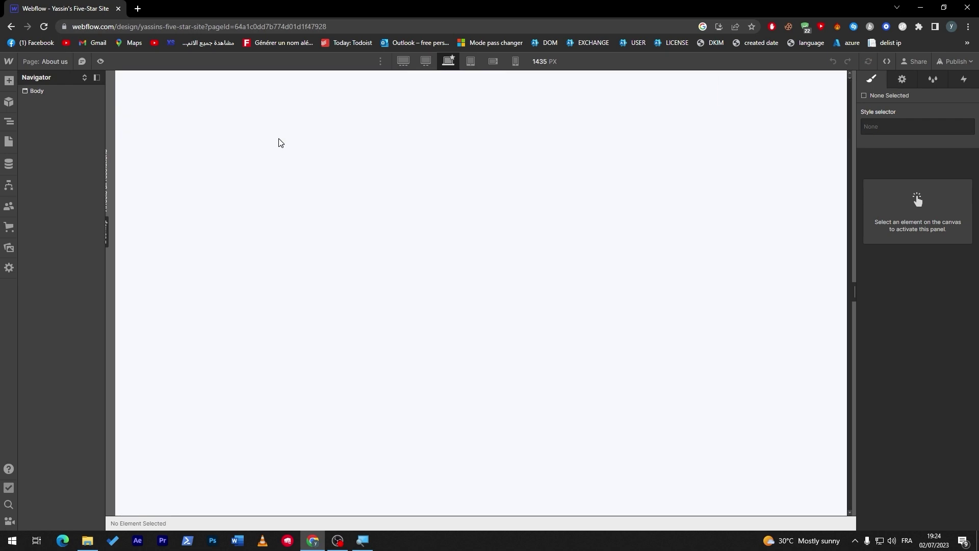
- Try pasting the copied element into About us, then browse Components and the Home page settings
{"action": "key", "text": "ctrl+v"}
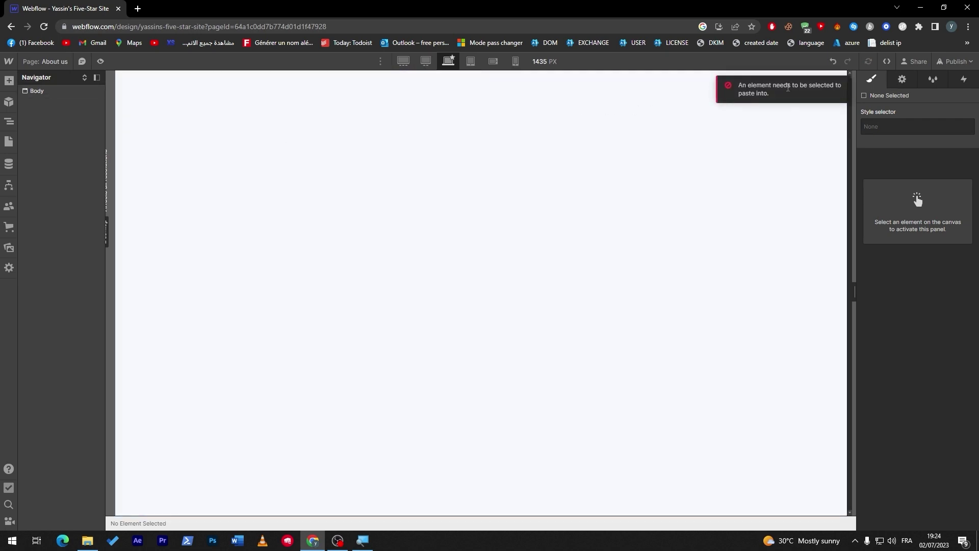
{"action": "triple_click", "coordinate": [749, 94]}
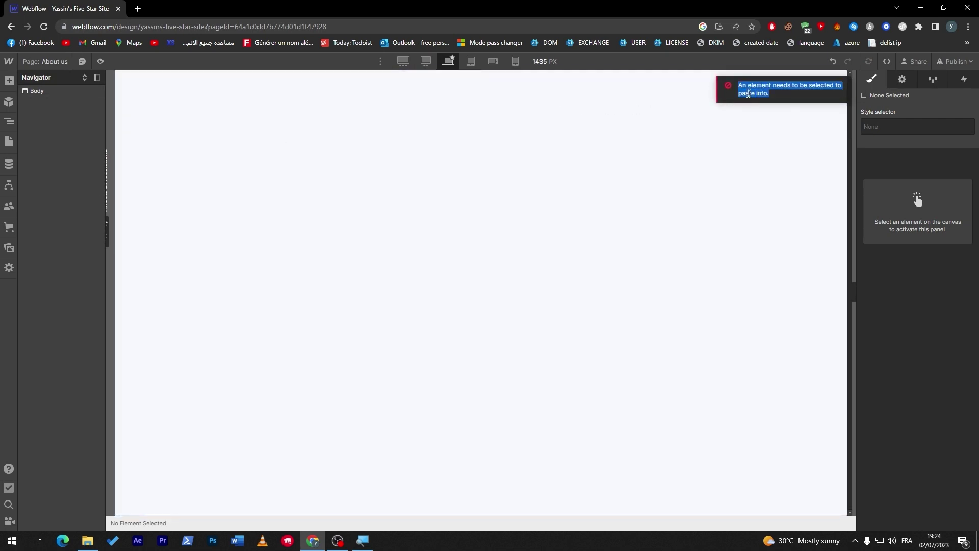
{"action": "left_click", "coordinate": [10, 97]}
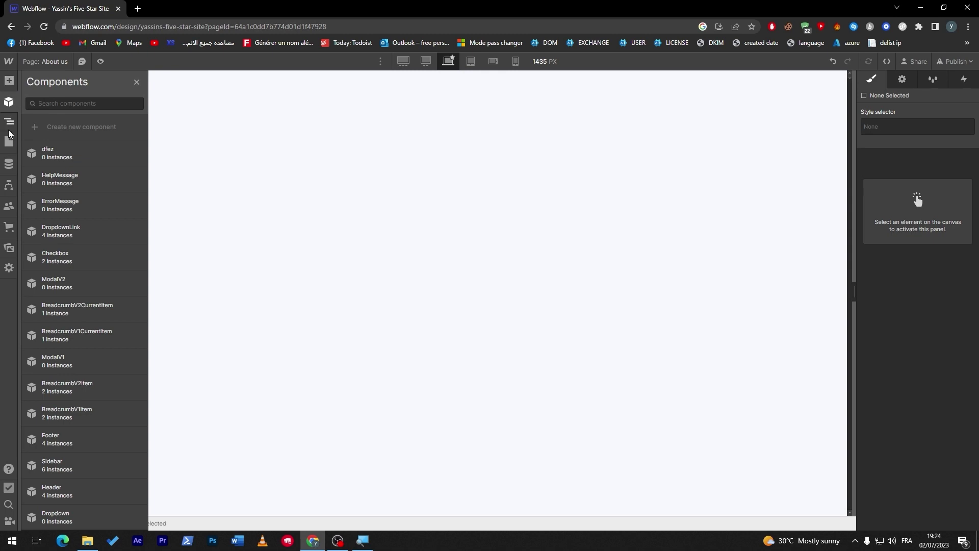
{"action": "left_click", "coordinate": [8, 141]}
{"action": "left_click", "coordinate": [137, 138]}
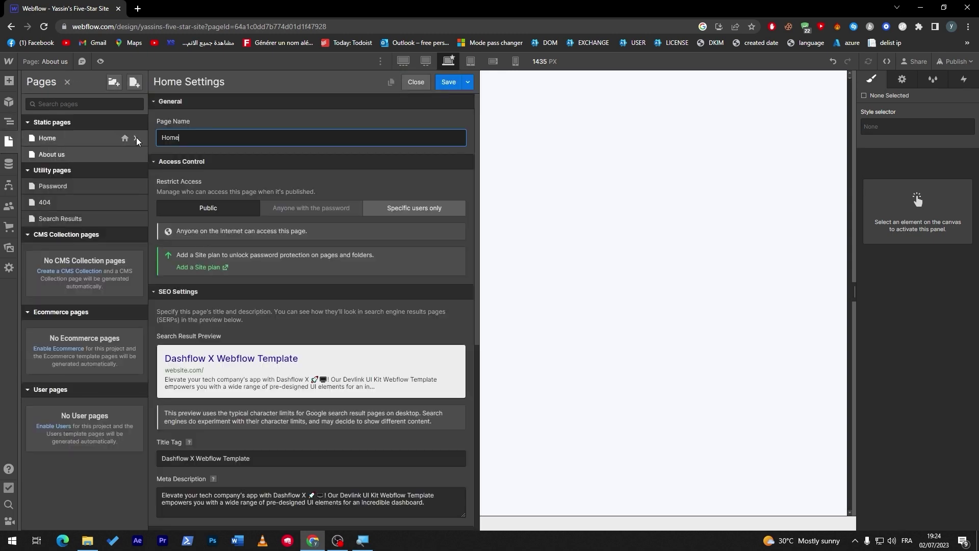
{"action": "right_click", "coordinate": [77, 142]}
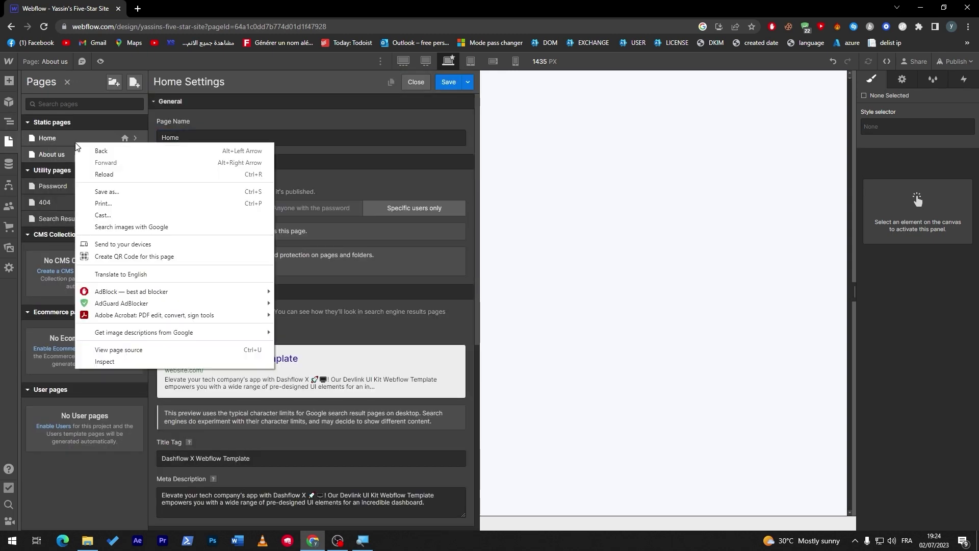
{"action": "key", "text": "Escape"}
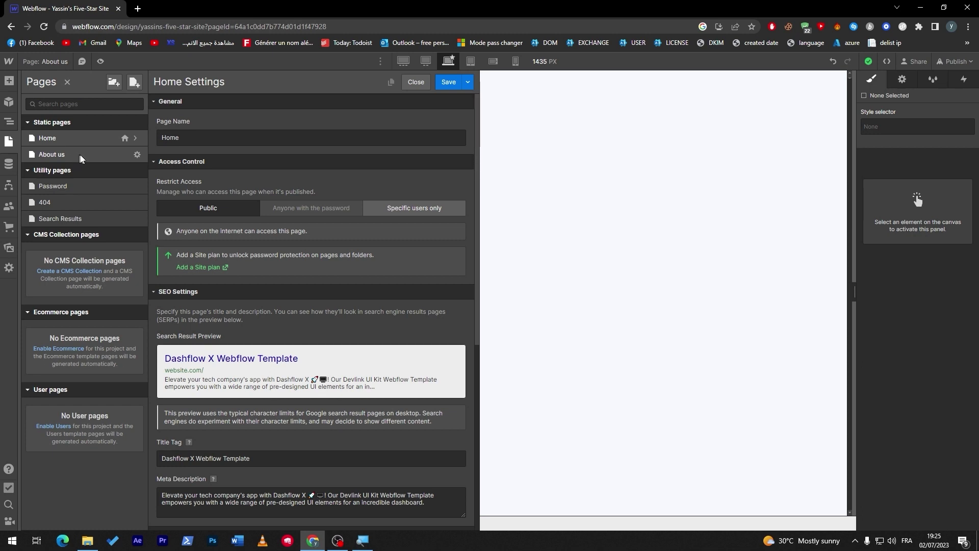
{"action": "left_click_drag", "start_coordinate": [476, 145], "coordinate": [497, 366]}
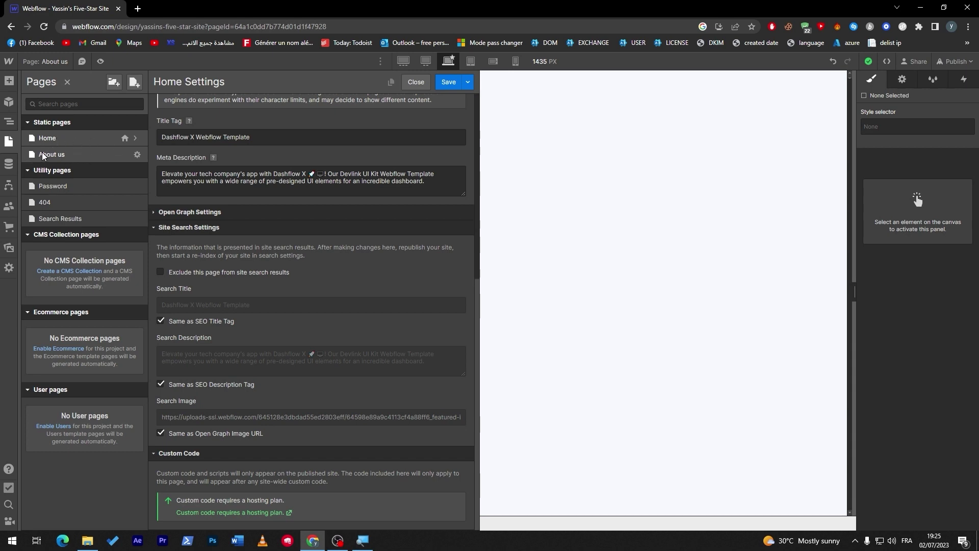
{"action": "left_click", "coordinate": [11, 102]}
- Return to Home, select the W hero image and main section, and show the Add Elements panel
{"action": "left_click", "coordinate": [8, 138]}
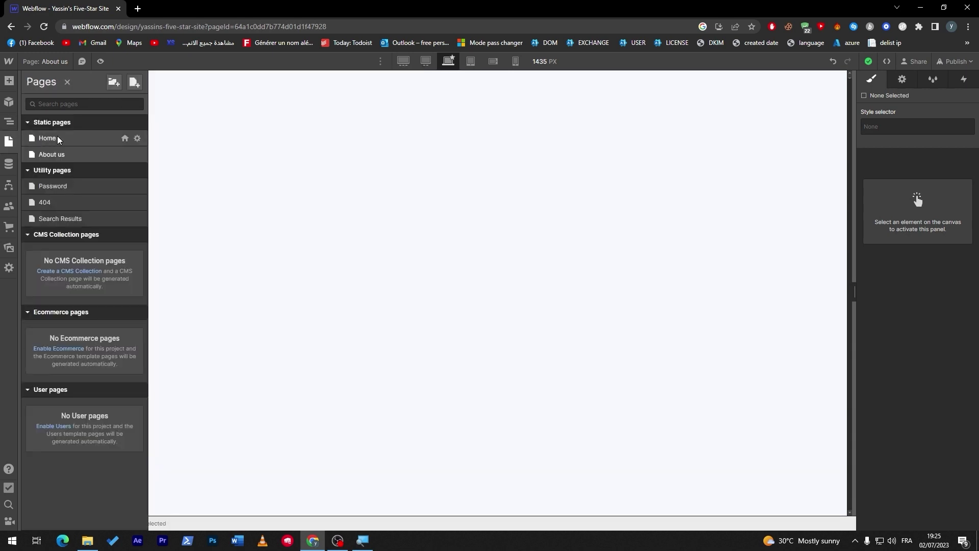
{"action": "left_click", "coordinate": [57, 137]}
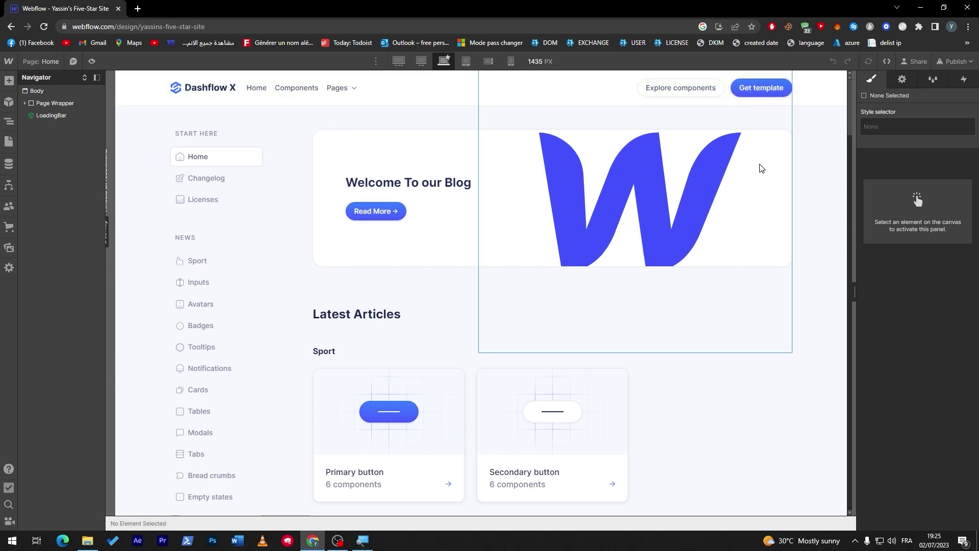
{"action": "left_click", "coordinate": [761, 169]}
{"action": "scroll", "coordinate": [816, 489], "scroll_direction": "down", "scroll_amount": 10}
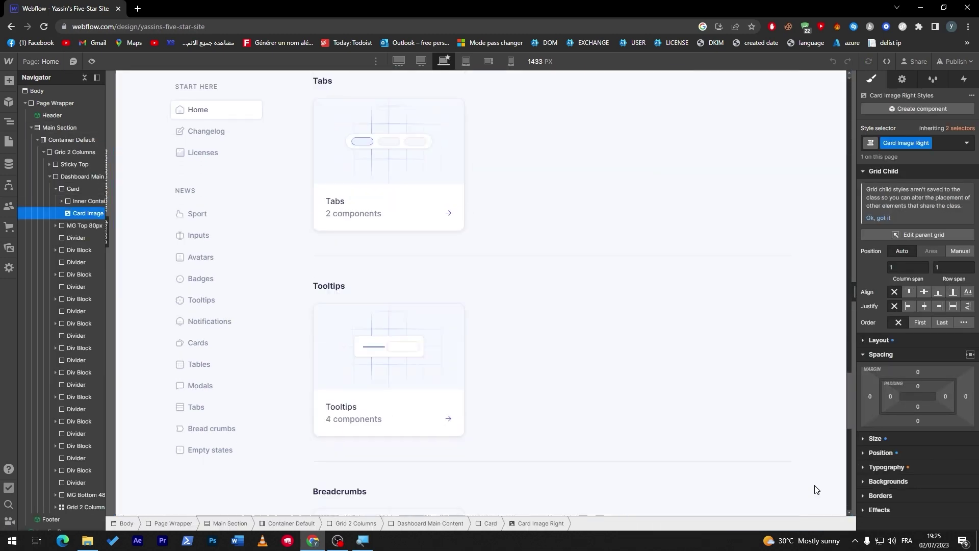
{"action": "scroll", "coordinate": [815, 487], "scroll_direction": "down", "scroll_amount": 5}
{"action": "scroll", "coordinate": [787, 204], "scroll_direction": "up", "scroll_amount": 20}
{"action": "scroll", "coordinate": [802, 208], "scroll_direction": "down", "scroll_amount": 6}
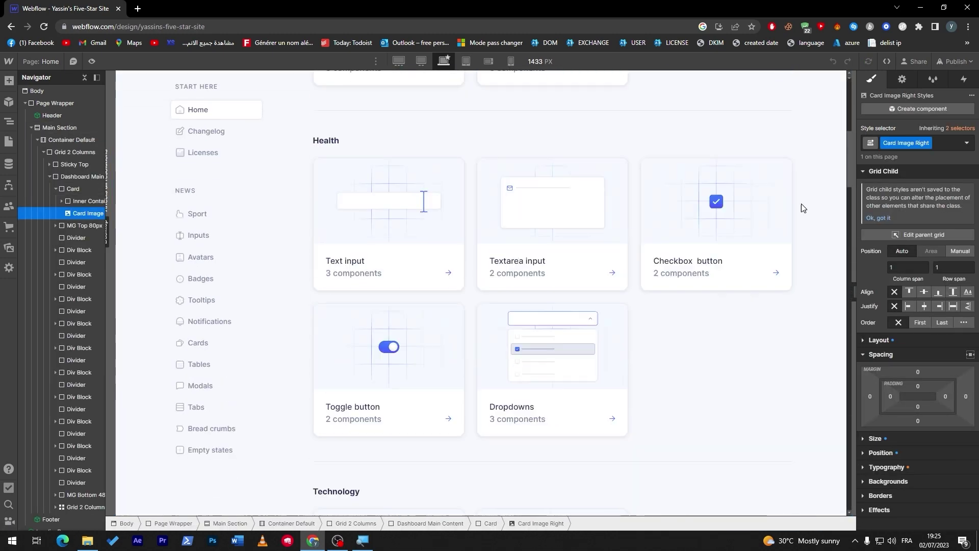
{"action": "scroll", "coordinate": [808, 224], "scroll_direction": "down", "scroll_amount": 5}
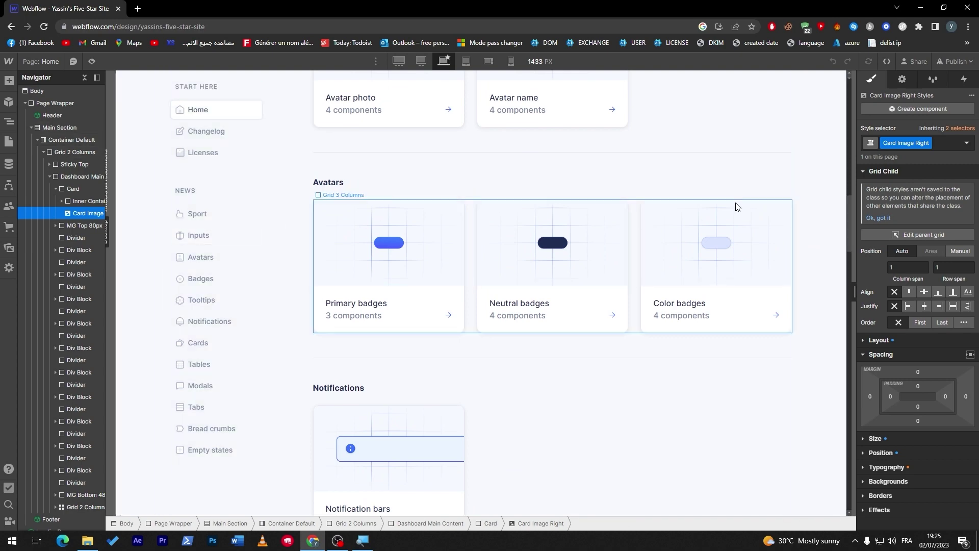
{"action": "scroll", "coordinate": [816, 203], "scroll_direction": "up", "scroll_amount": 8}
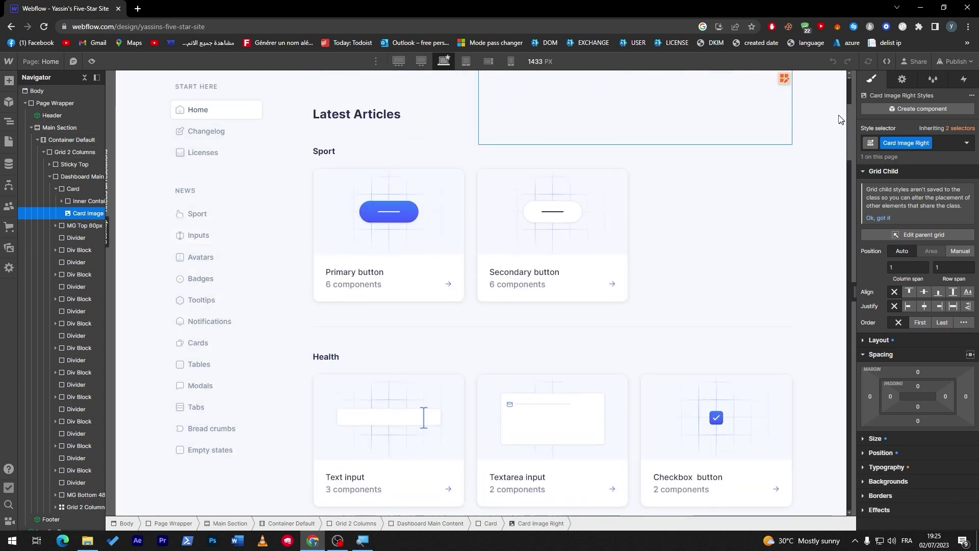
{"action": "scroll", "coordinate": [836, 122], "scroll_direction": "up", "scroll_amount": 4}
{"action": "left_click", "coordinate": [816, 188]}
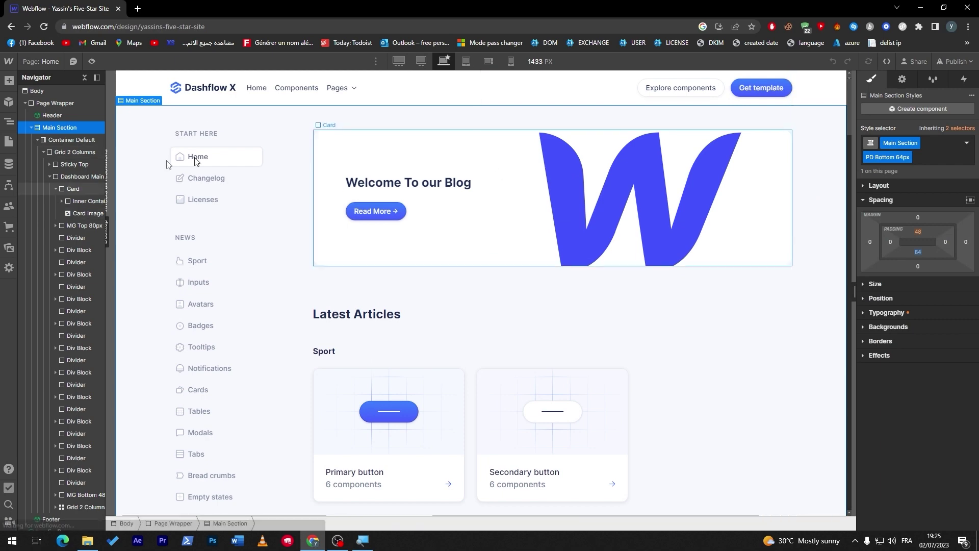
{"action": "left_click", "coordinate": [9, 81]}
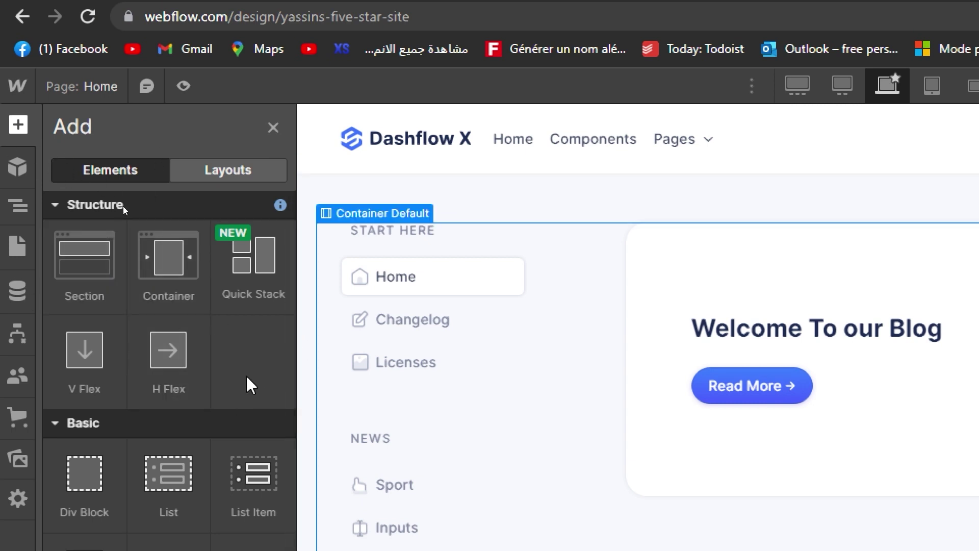
- Scroll through the Add Elements list, then show the site's Pages panel
{"action": "left_click_drag", "start_coordinate": [294, 250], "coordinate": [290, 536]}
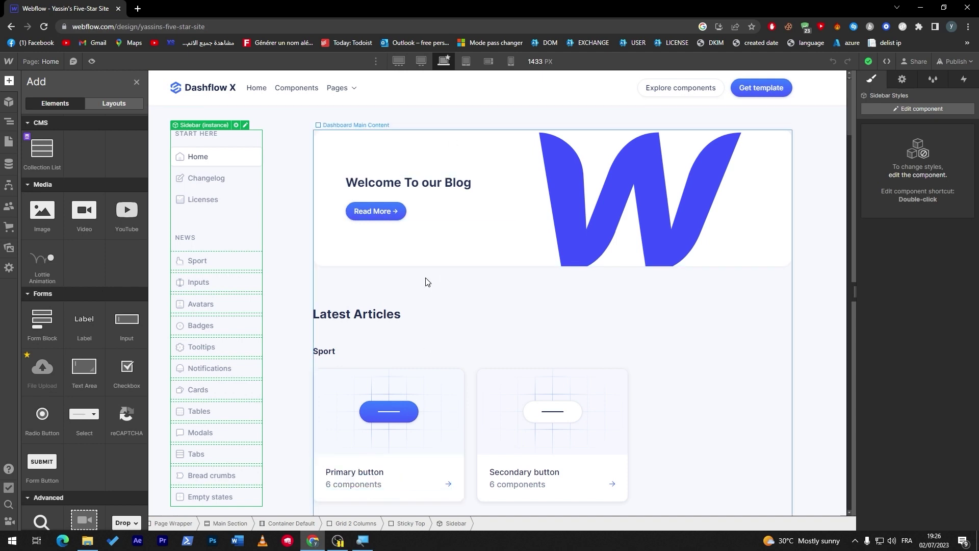
{"action": "left_click", "coordinate": [14, 144]}
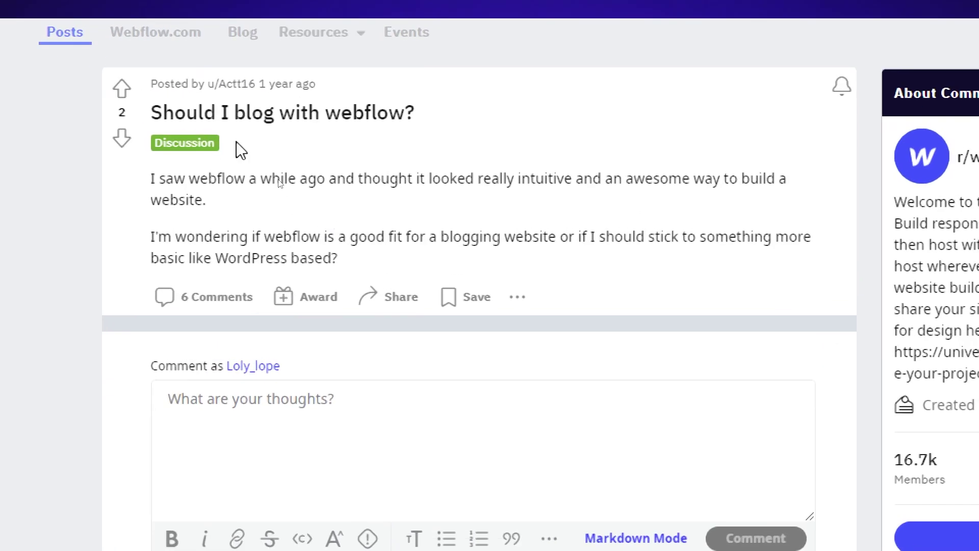
- Read the first two replies in the 'Should I blog with webflow?' thread, highlighting text along the way
{"action": "scroll", "coordinate": [260, 248], "scroll_direction": "down", "scroll_amount": 6}
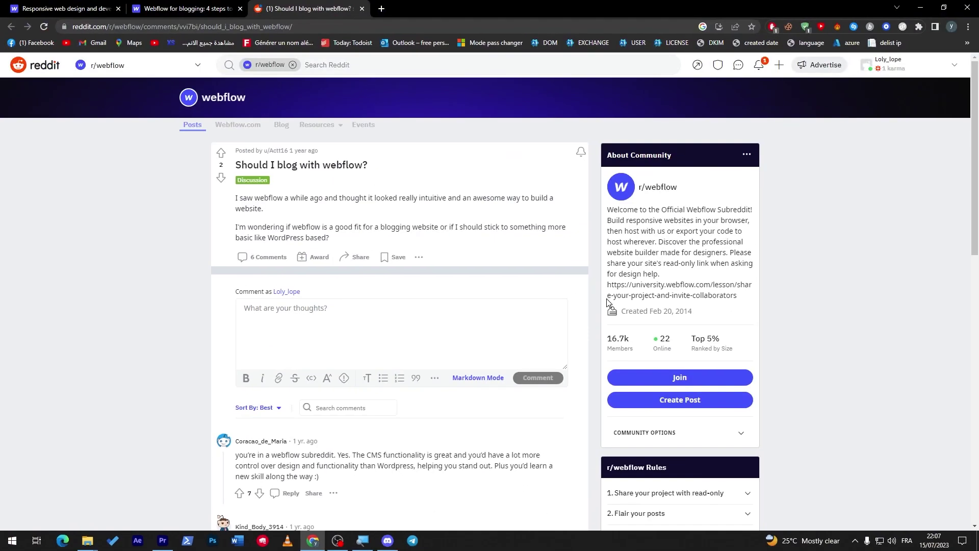
{"action": "scroll", "coordinate": [968, 193], "scroll_direction": "down", "scroll_amount": 3}
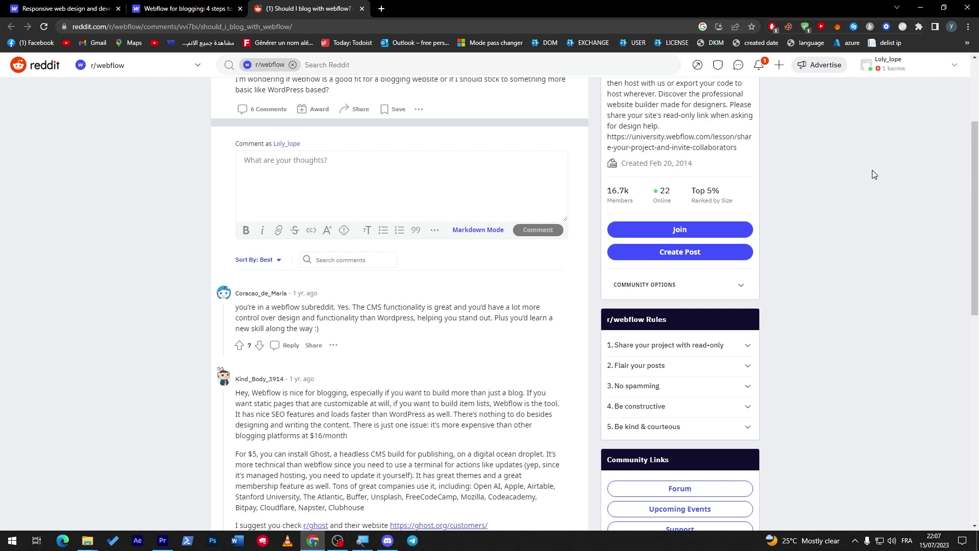
{"action": "scroll", "coordinate": [974, 229], "scroll_direction": "down", "scroll_amount": 2}
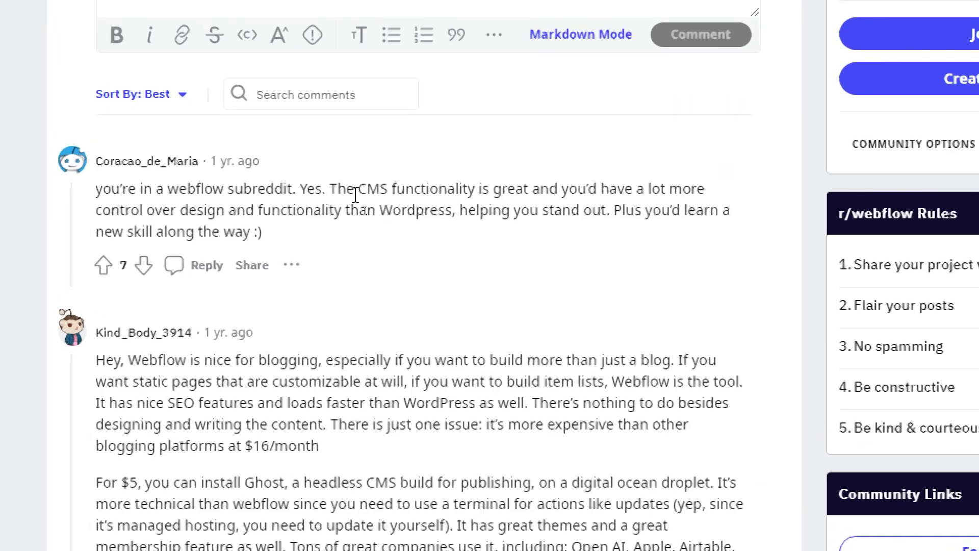
{"action": "left_click_drag", "start_coordinate": [338, 189], "coordinate": [376, 183]}
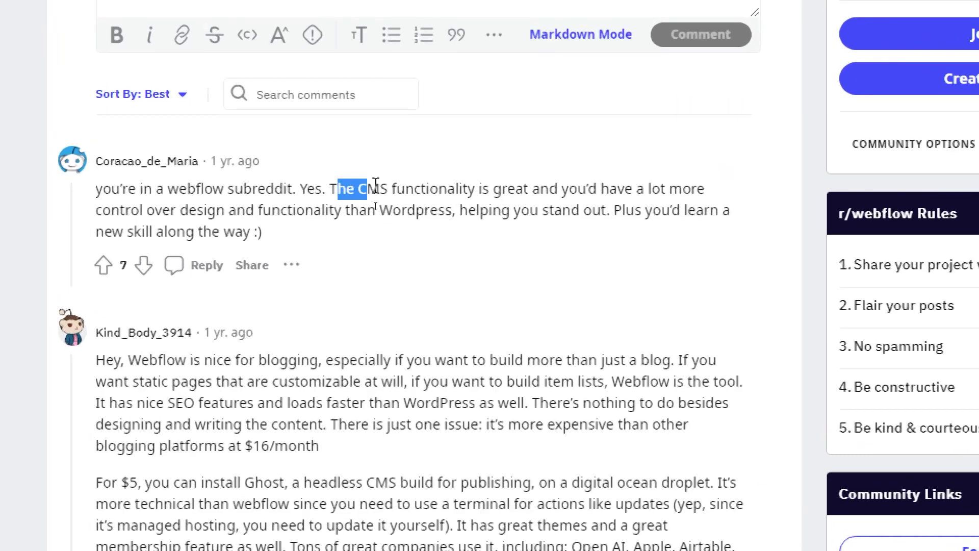
{"action": "left_click", "coordinate": [376, 184]}
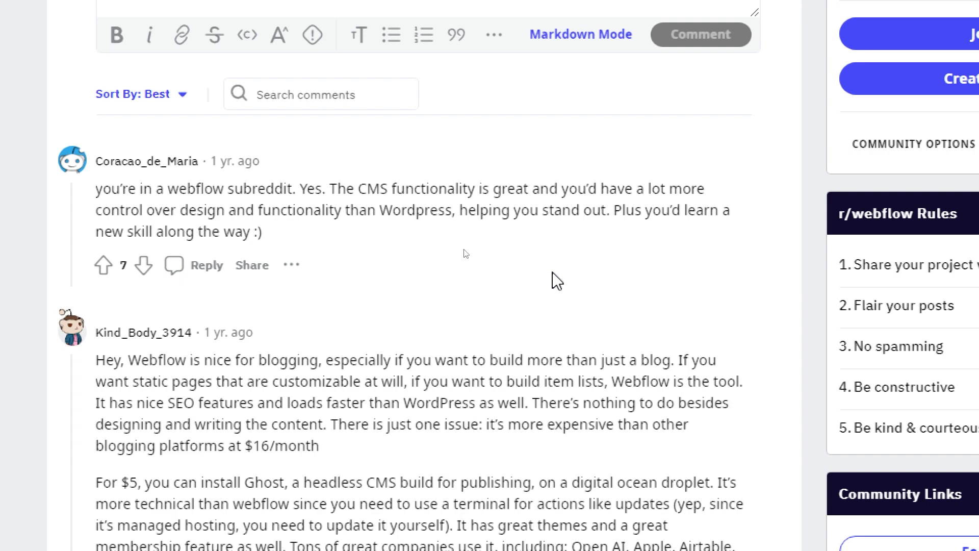
{"action": "scroll", "coordinate": [568, 262], "scroll_direction": "down", "scroll_amount": 2}
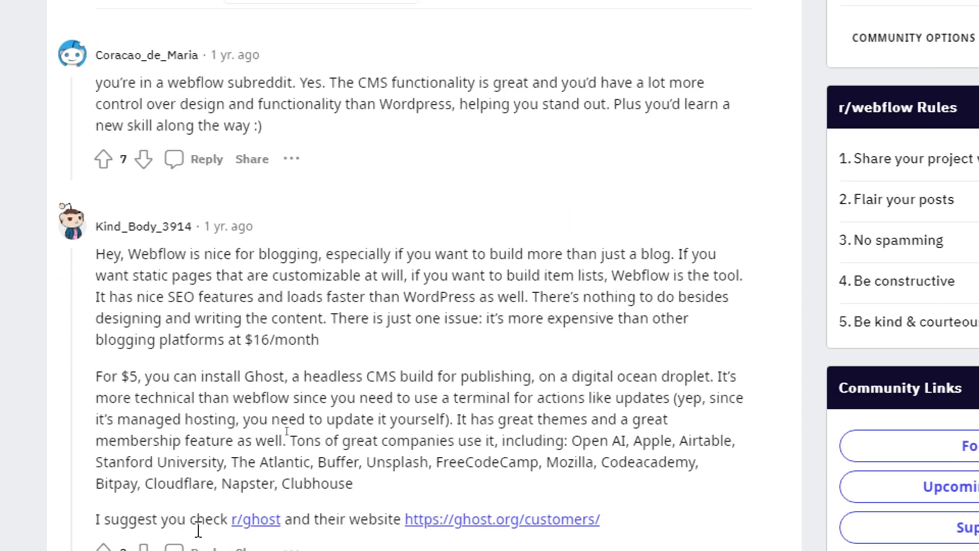
{"action": "left_click_drag", "start_coordinate": [130, 244], "coordinate": [295, 244]}
{"action": "left_click", "coordinate": [293, 244]}
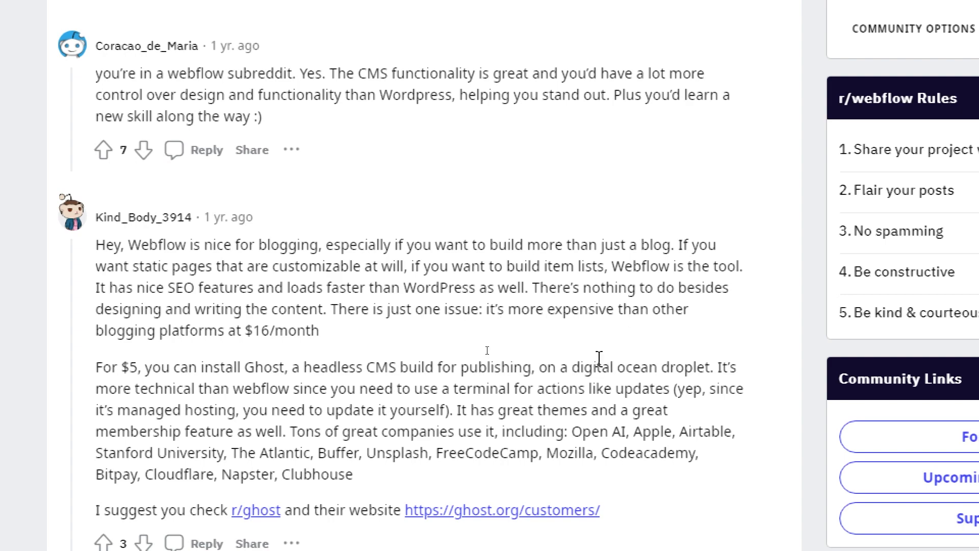
- Find the comment linking the maray.ai article and open that link in a new tab
{"action": "scroll", "coordinate": [380, 249], "scroll_direction": "up", "scroll_amount": 1}
{"action": "scroll", "coordinate": [413, 321], "scroll_direction": "down", "scroll_amount": 1}
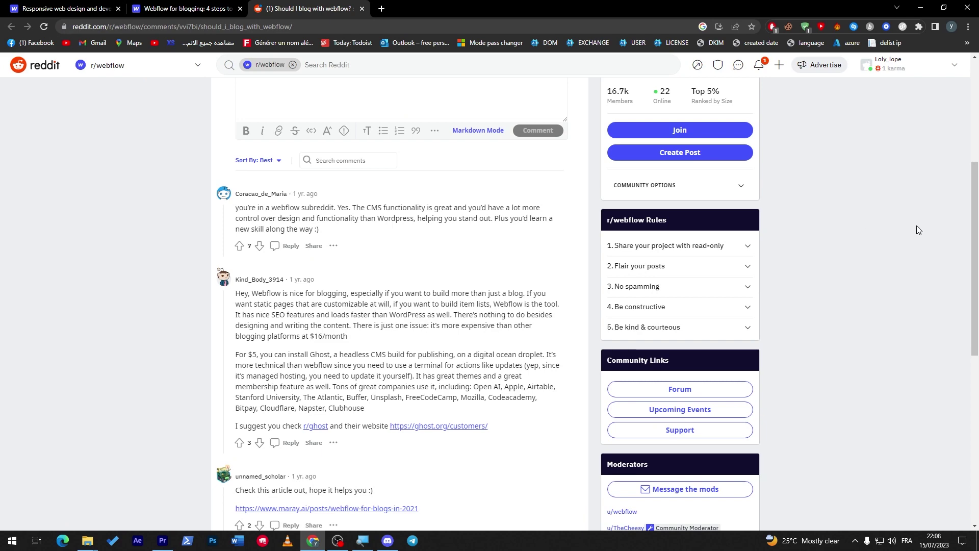
{"action": "left_click_drag", "start_coordinate": [975, 238], "coordinate": [977, 335]}
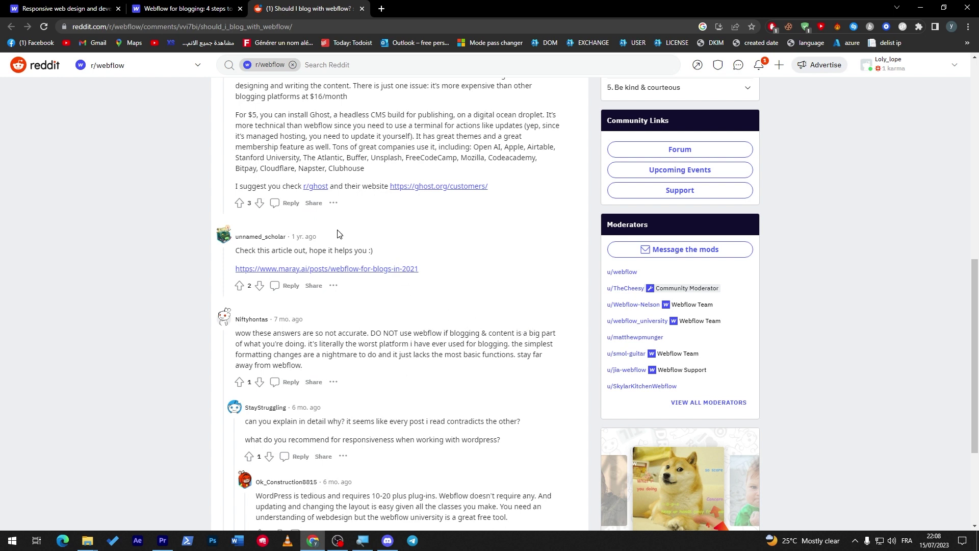
{"action": "double_click", "coordinate": [285, 250]}
{"action": "left_click", "coordinate": [361, 262]}
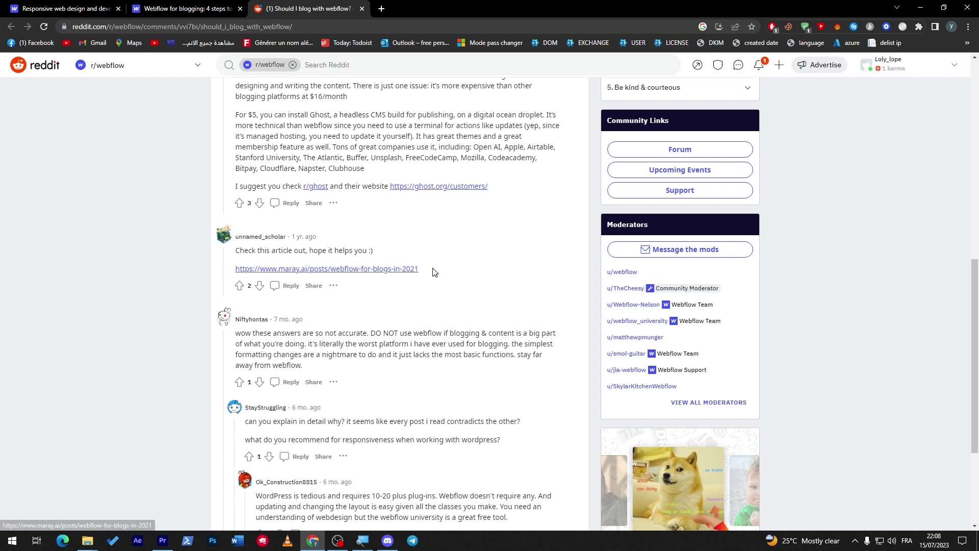
{"action": "middle_click", "coordinate": [373, 269]}
- Switch to the maray.ai 'Webflow for Blogs in 2021' tab and page through its opening sections
{"action": "left_click", "coordinate": [419, 15]}
{"action": "left_click", "coordinate": [974, 164]}
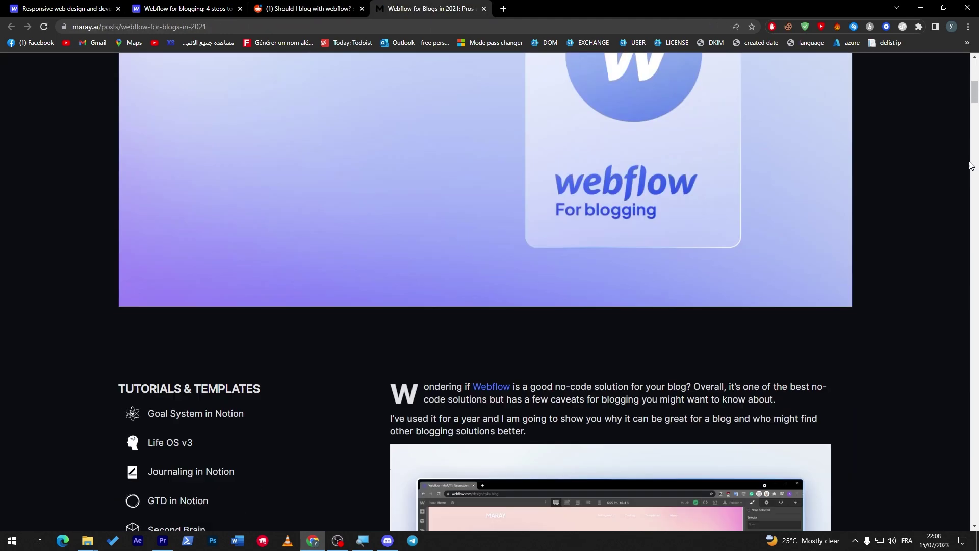
{"action": "left_click", "coordinate": [974, 163]}
{"action": "left_click", "coordinate": [973, 163]}
{"action": "left_click", "coordinate": [974, 174]}
{"action": "left_click", "coordinate": [973, 202]}
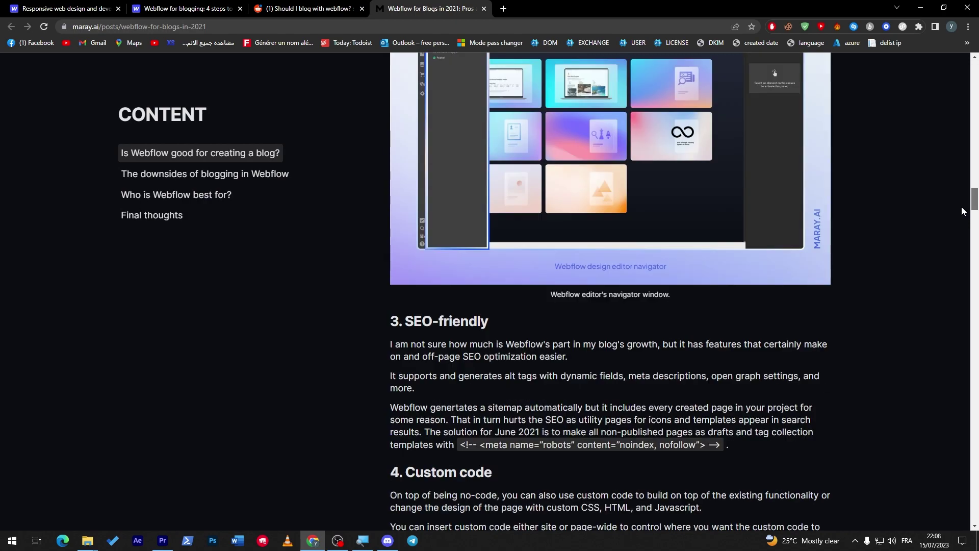
- Read down the ten Webflow blogging downsides to section 10, Page experience and Core web vitals
{"action": "scroll", "coordinate": [963, 201], "scroll_direction": "up", "scroll_amount": 4}
{"action": "scroll", "coordinate": [963, 201], "scroll_direction": "up", "scroll_amount": 5}
{"action": "scroll", "coordinate": [960, 168], "scroll_direction": "down", "scroll_amount": 20}
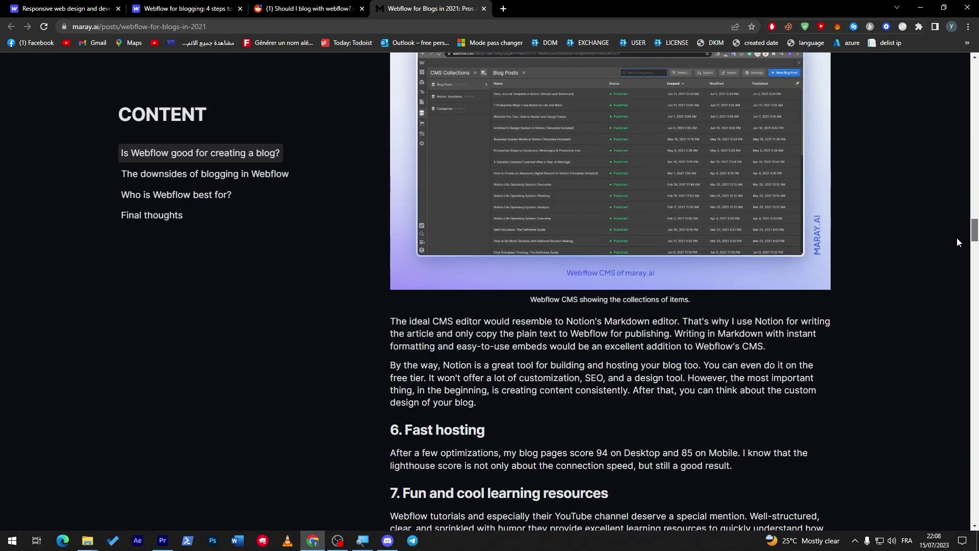
{"action": "scroll", "coordinate": [964, 268], "scroll_direction": "down", "scroll_amount": 2}
{"action": "scroll", "coordinate": [962, 255], "scroll_direction": "up", "scroll_amount": 5}
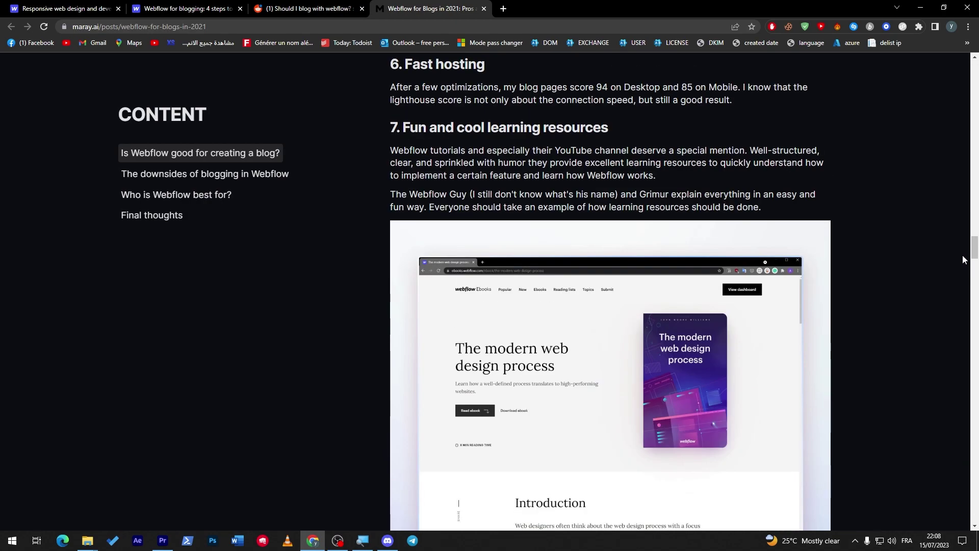
{"action": "left_click_drag", "start_coordinate": [975, 260], "coordinate": [974, 425]}
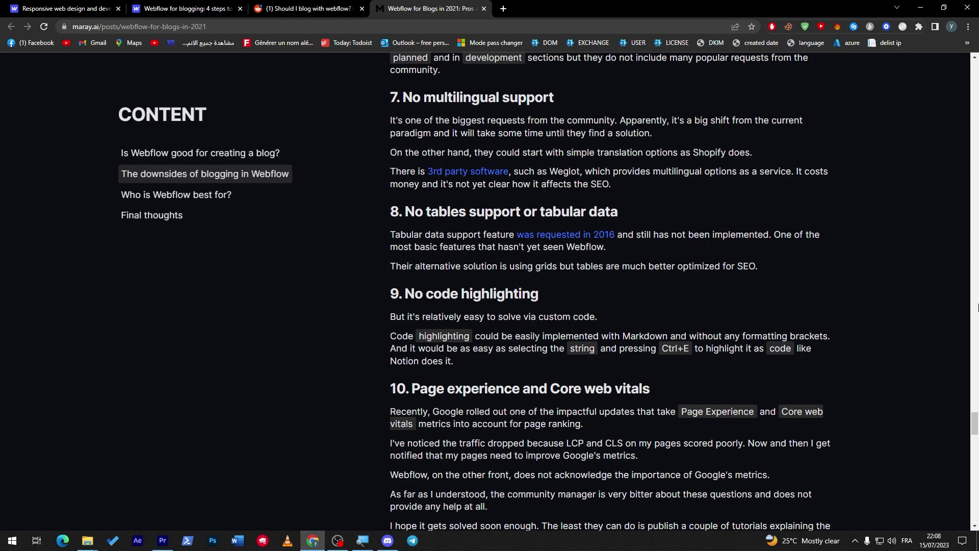
{"action": "left_click_drag", "start_coordinate": [975, 434], "coordinate": [977, 445]}
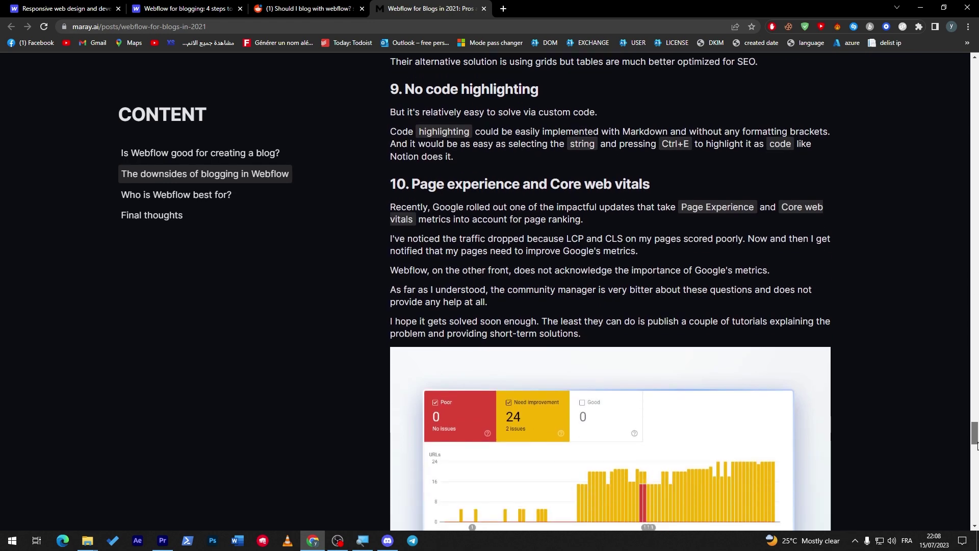